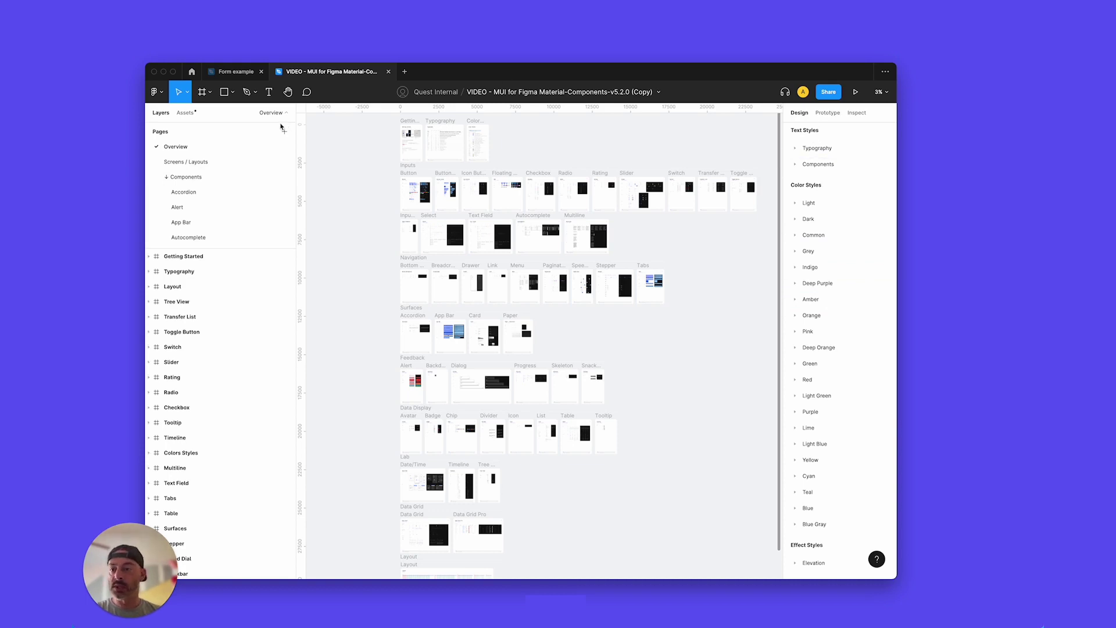
Open the Button page and zoom in on the Button/Contained variants
{"action": "scroll", "coordinate": [221, 224], "scroll_direction": "down", "scroll_amount": 3}
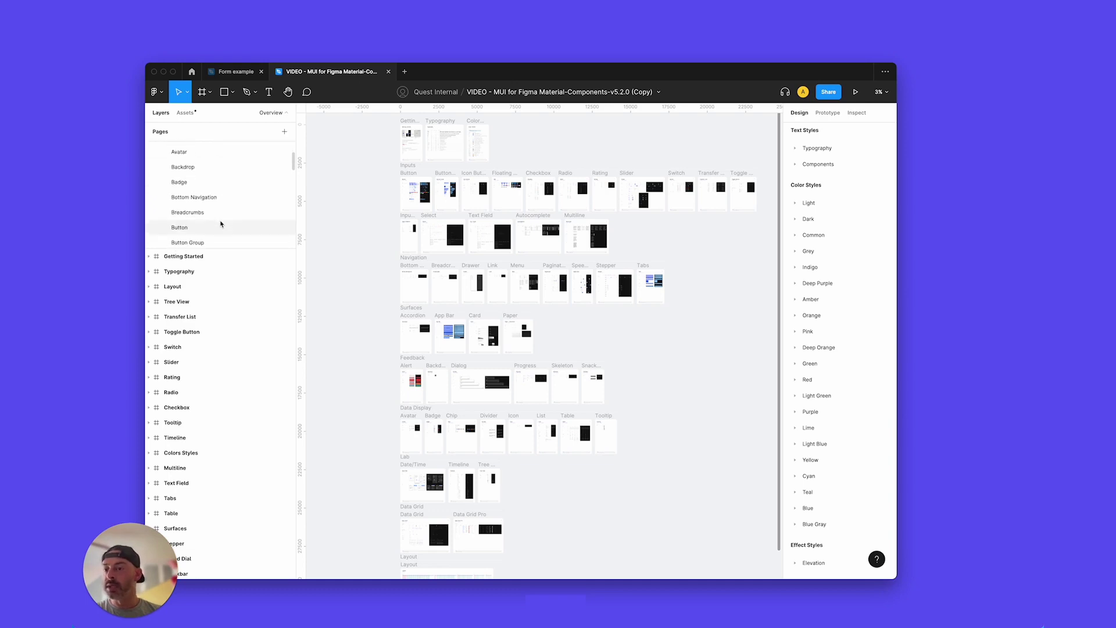
{"action": "left_click", "coordinate": [203, 231]}
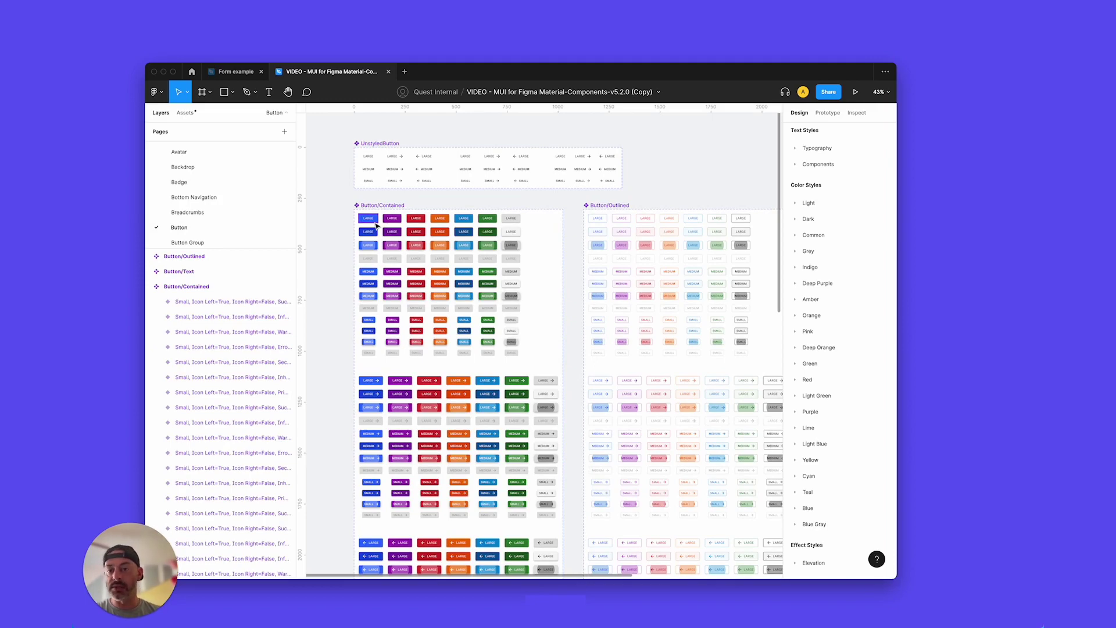
{"action": "scroll", "coordinate": [346, 226], "scroll_direction": "up", "scroll_amount": 10}
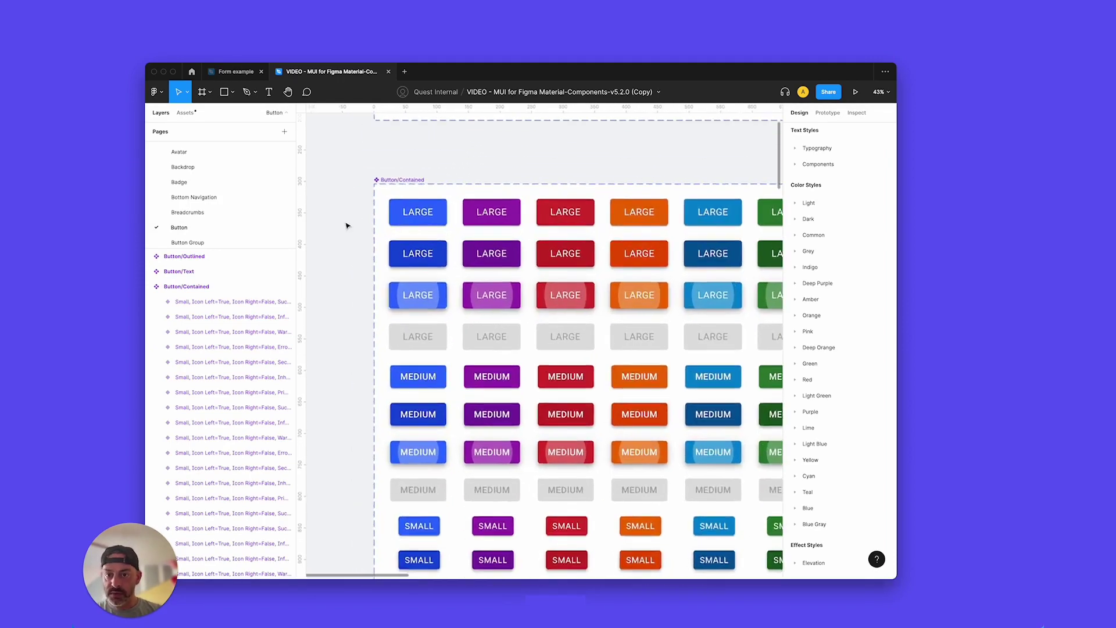
{"action": "scroll", "coordinate": [349, 227], "scroll_direction": "up", "scroll_amount": 1}
{"action": "scroll", "coordinate": [349, 228], "scroll_direction": "right", "scroll_amount": 1}
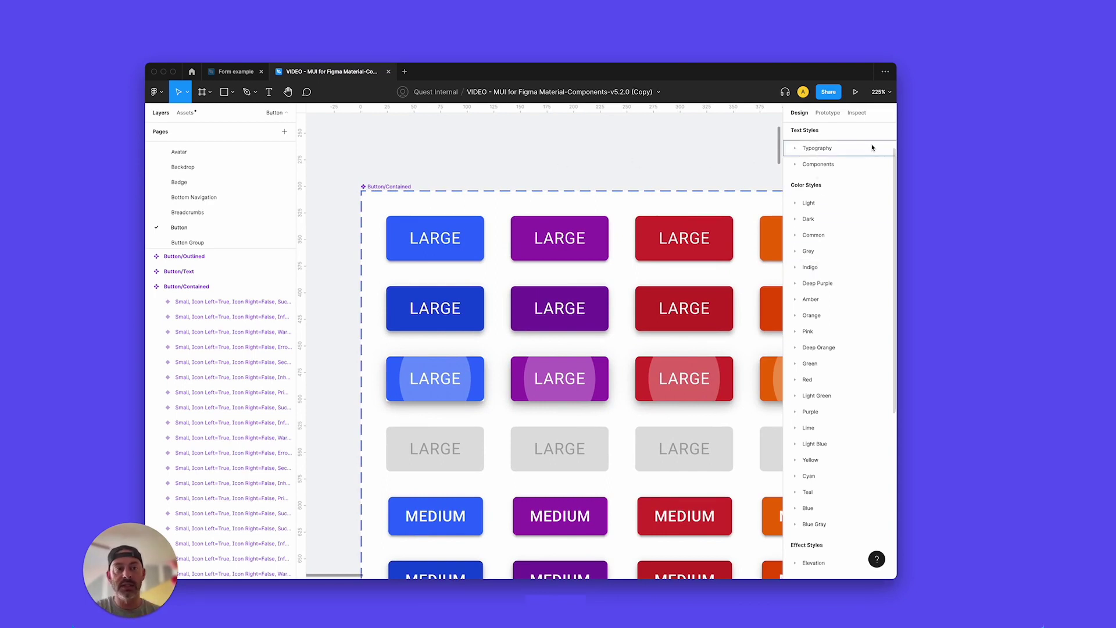
Expand the Typography and Components text style groups to reveal Button Large 15/26
{"action": "left_click", "coordinate": [797, 150]}
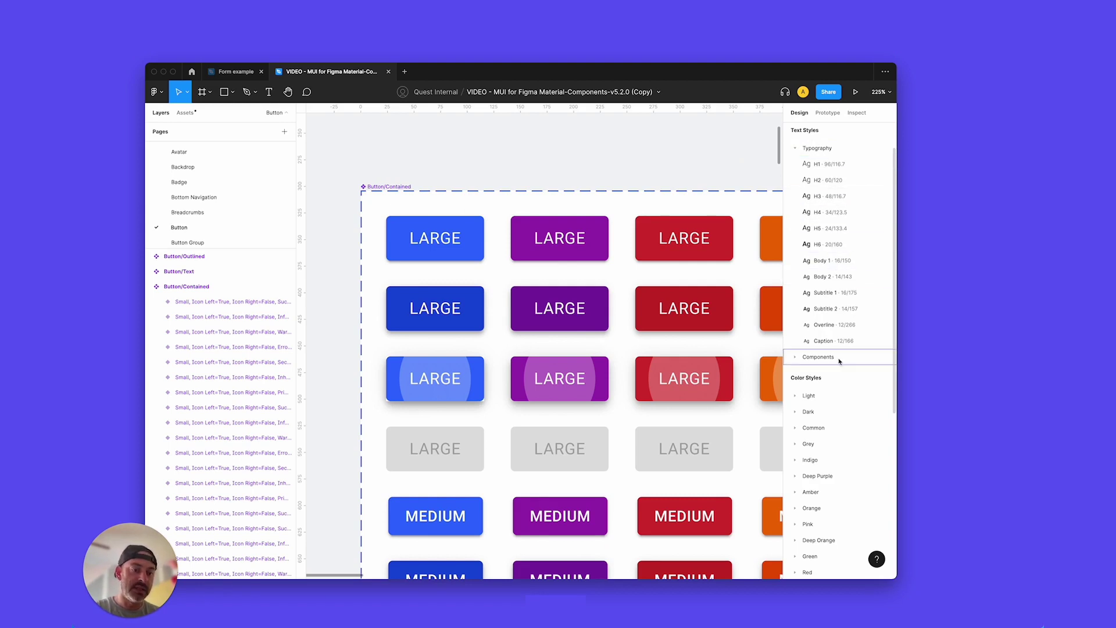
{"action": "left_click", "coordinate": [795, 358]}
{"action": "scroll", "coordinate": [836, 411], "scroll_direction": "down", "scroll_amount": 2}
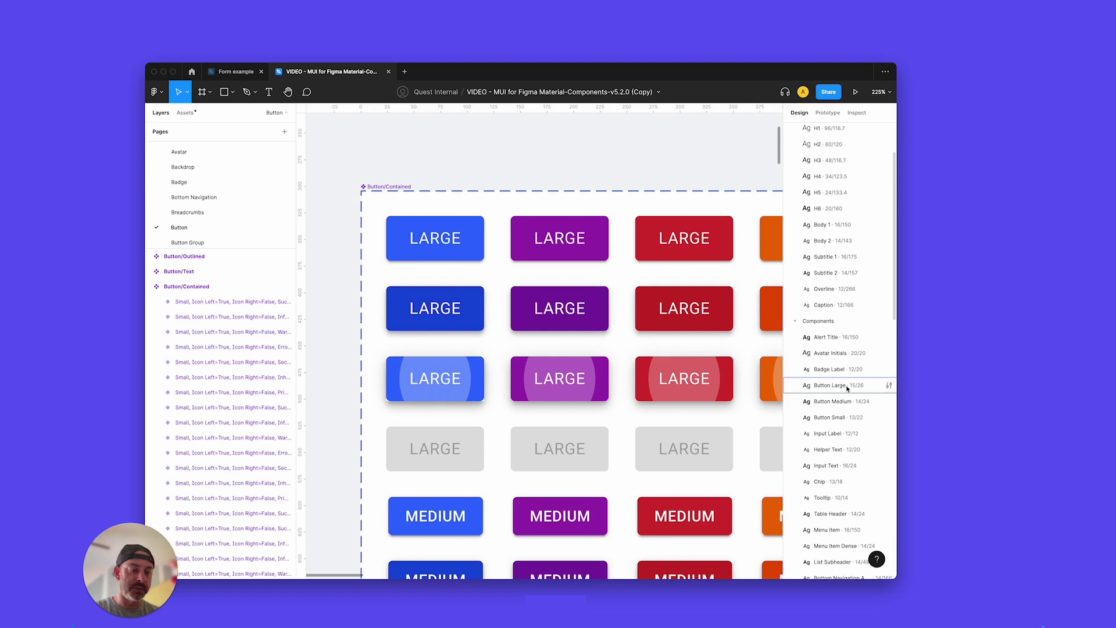
{"action": "left_click", "coordinate": [441, 243]}
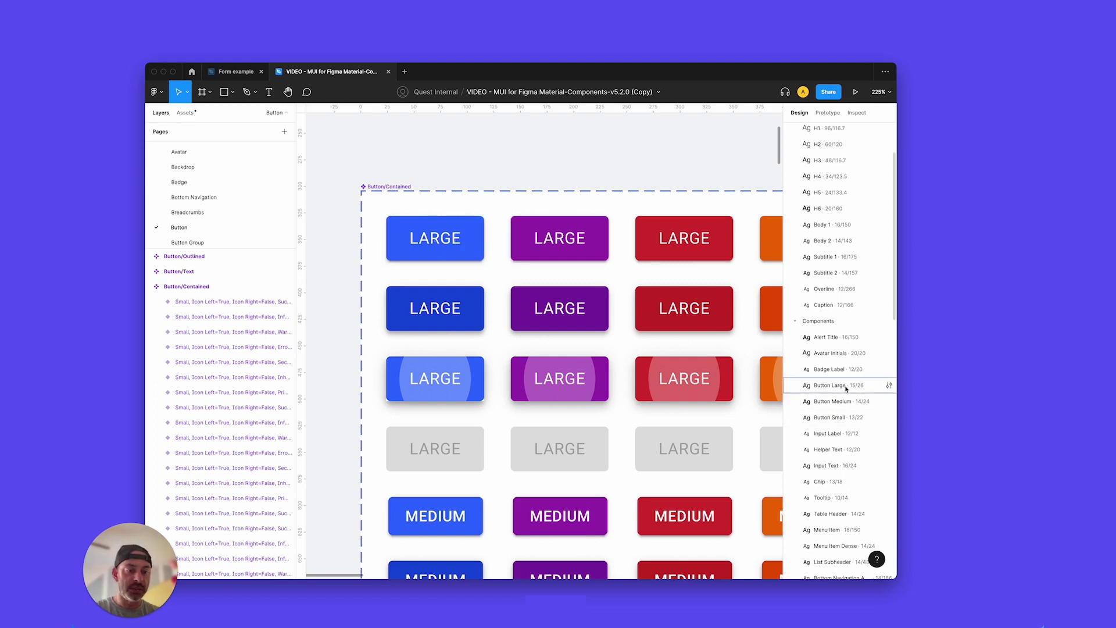
Change the Button Large text style's font to Montserrat SemiBold
{"action": "left_click", "coordinate": [889, 386]}
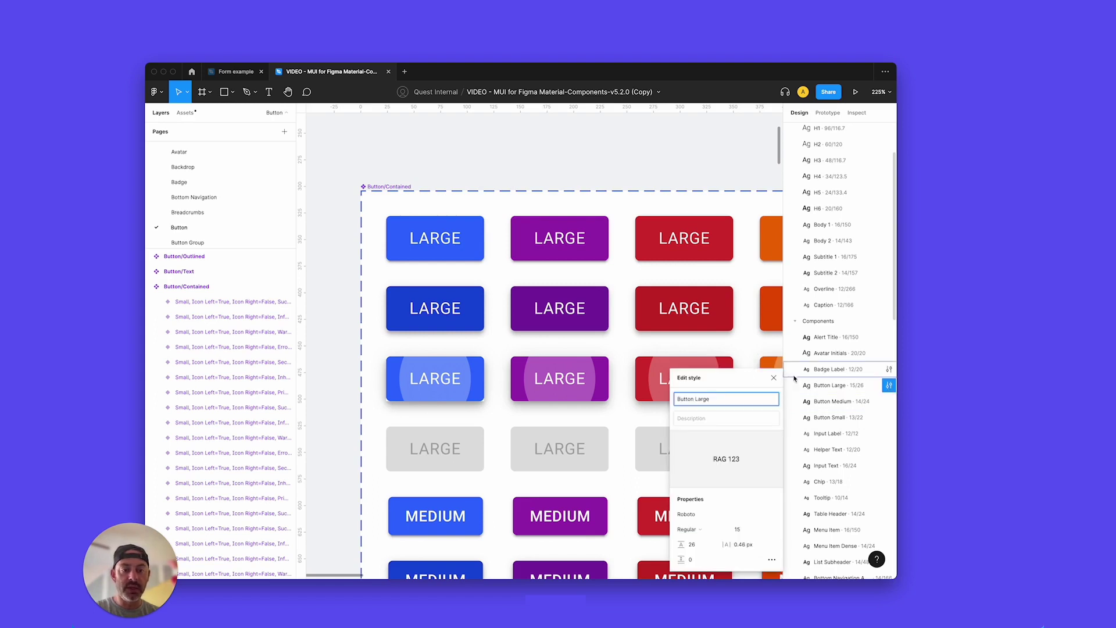
{"action": "left_click", "coordinate": [705, 515]}
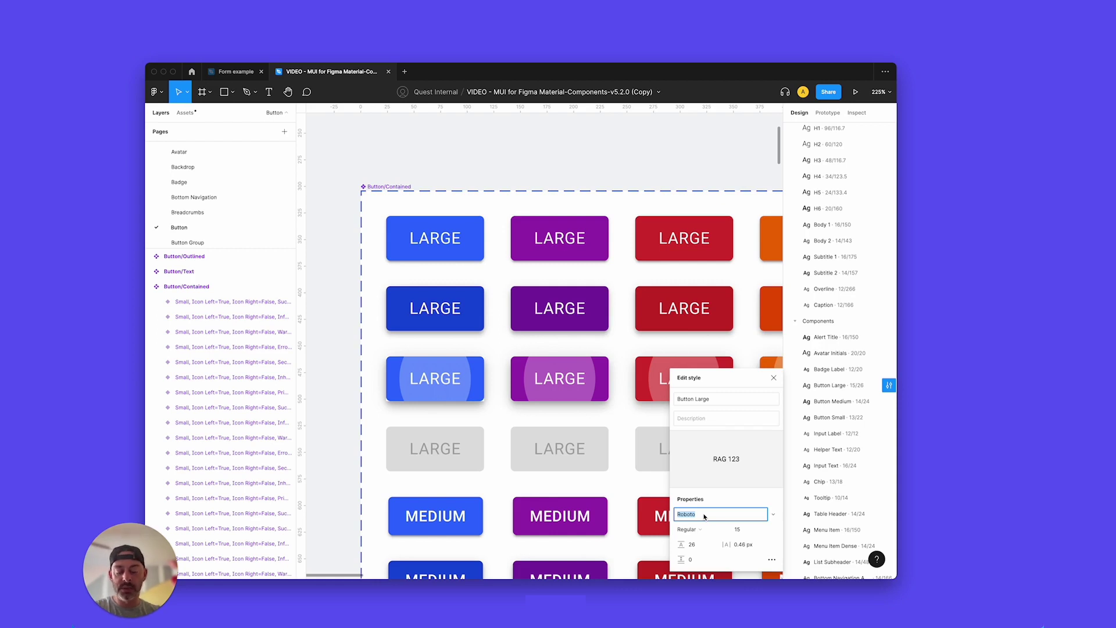
{"action": "type", "text": "Montserrat"}
{"action": "key", "text": "Return"}
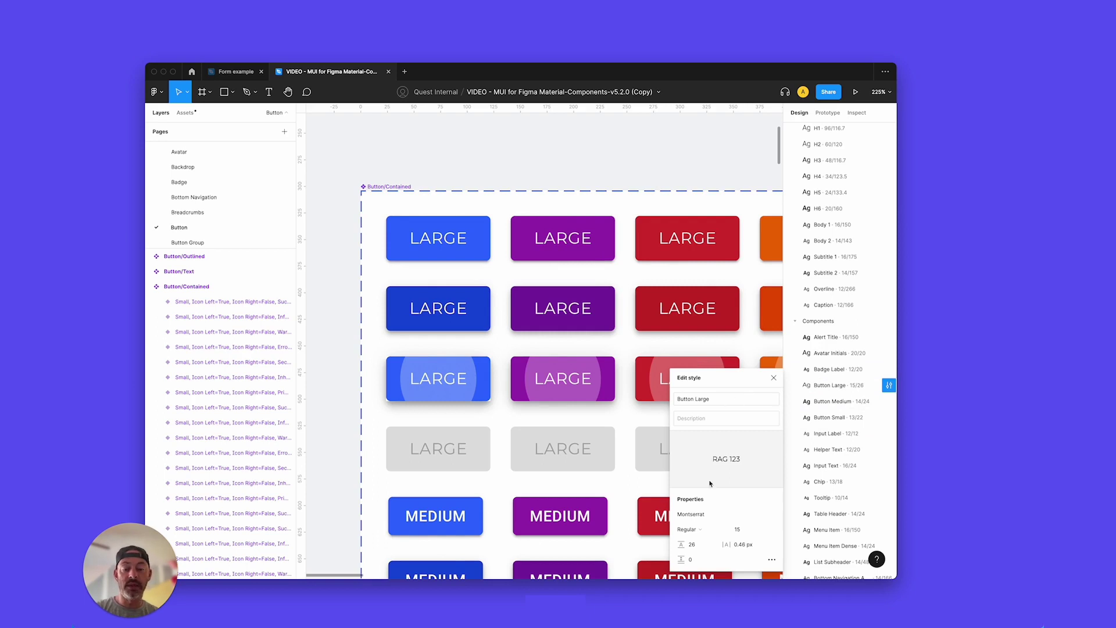
{"action": "left_click", "coordinate": [713, 535]}
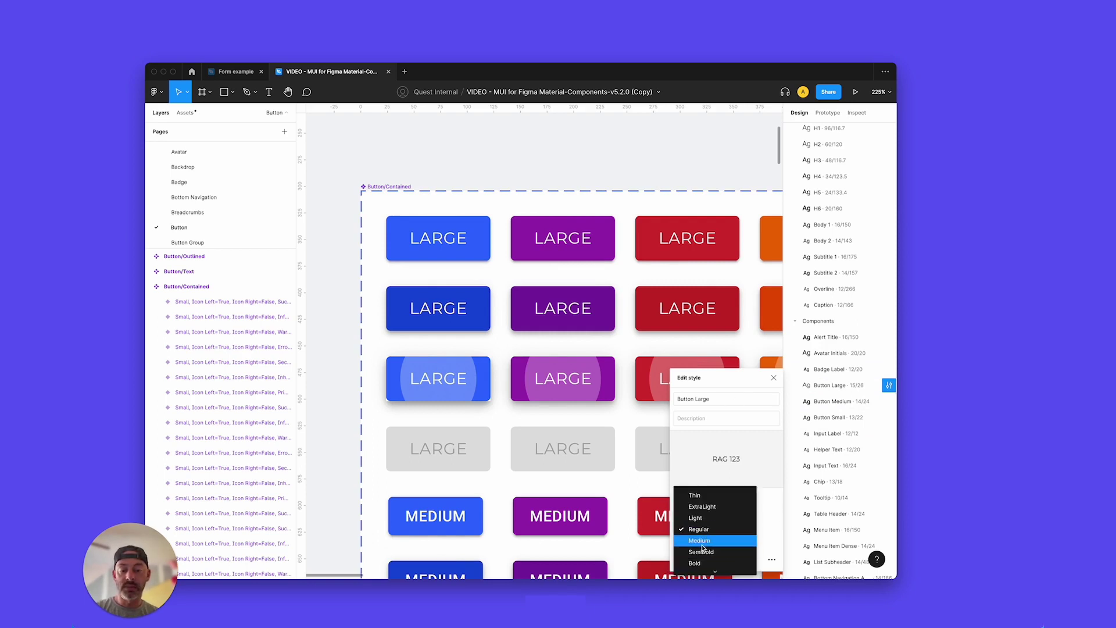
{"action": "left_click", "coordinate": [715, 547]}
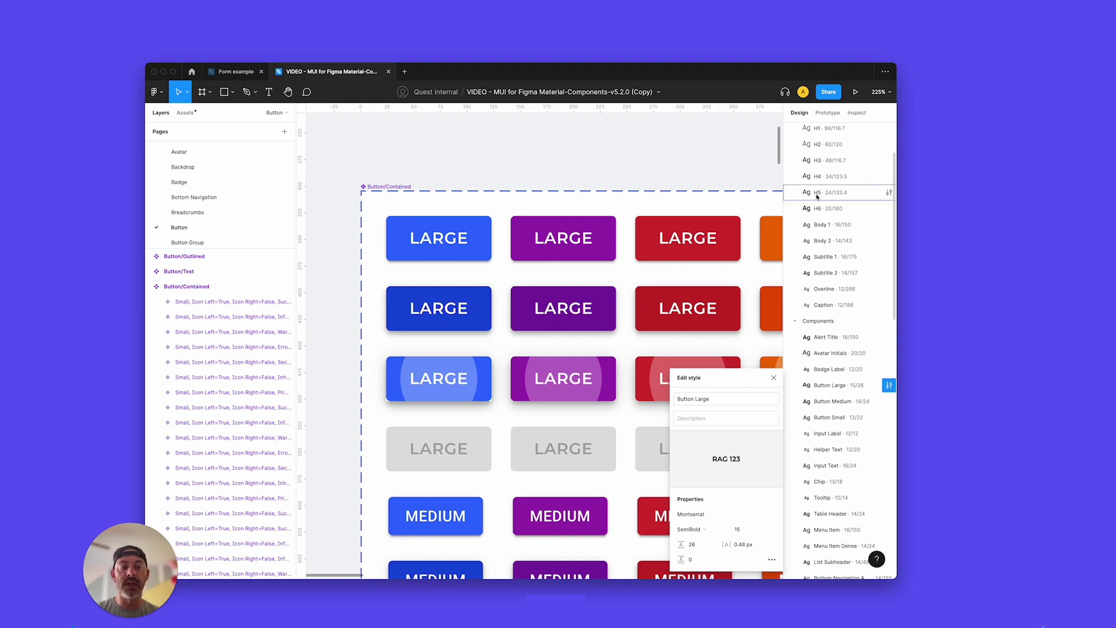
Close Button Large's style editor, inspect a LARGE button, and collapse the Typography and Components groups
{"action": "left_click", "coordinate": [774, 377]}
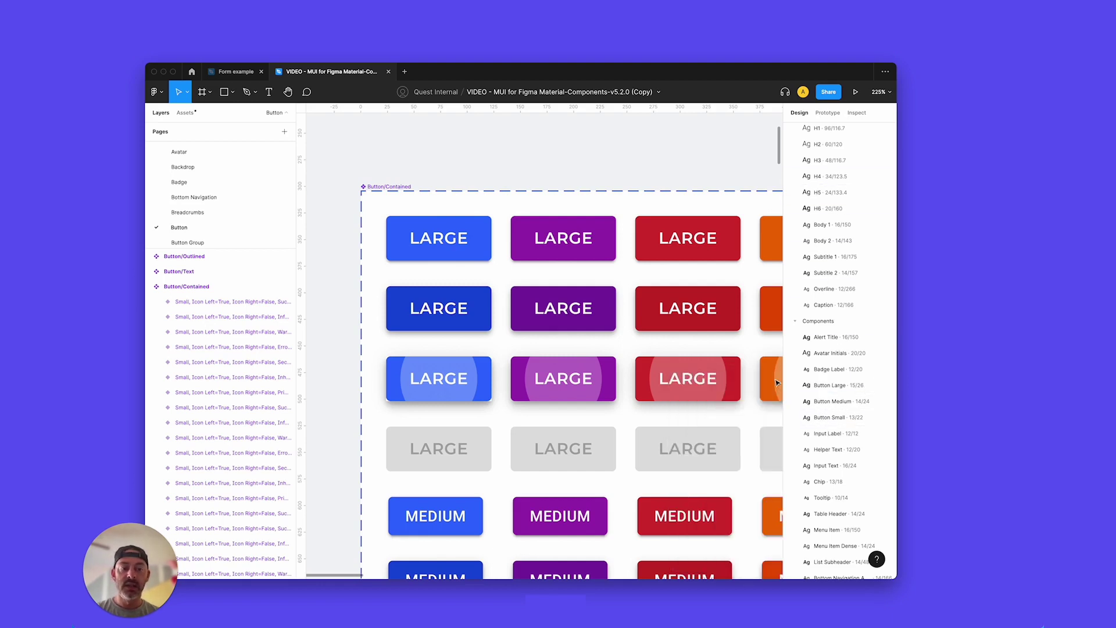
{"action": "left_click", "coordinate": [485, 228]}
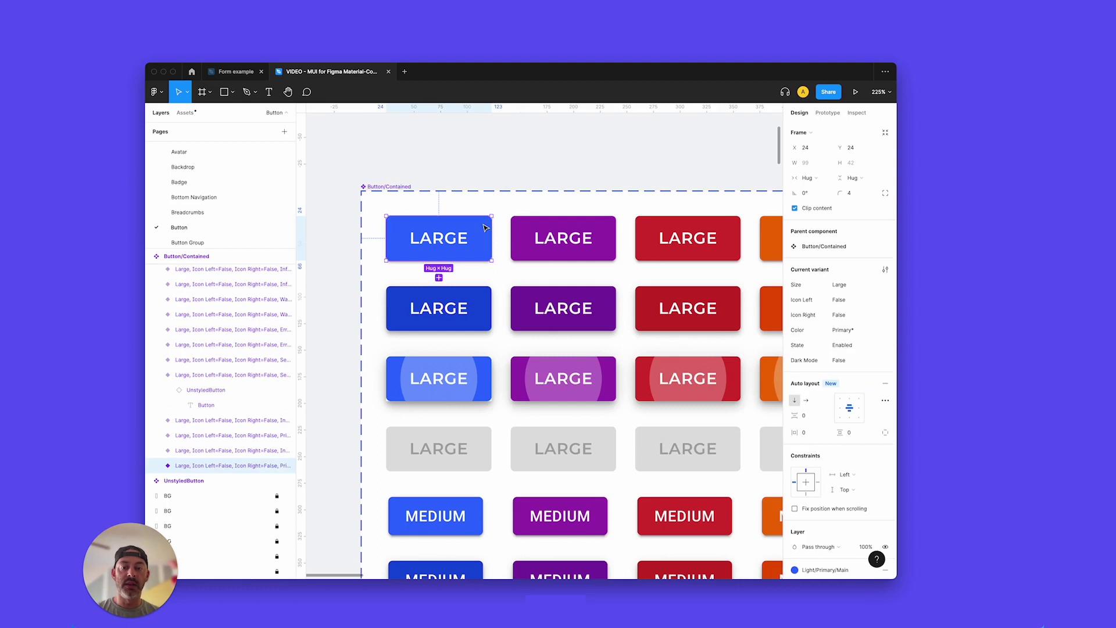
{"action": "scroll", "coordinate": [804, 466], "scroll_direction": "down", "scroll_amount": 3}
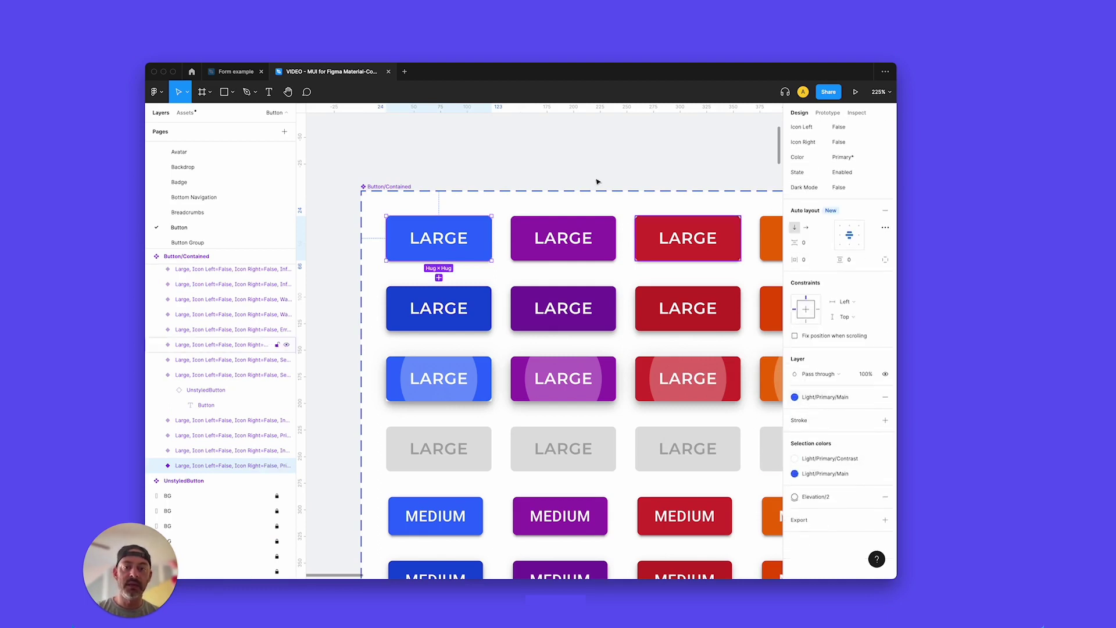
{"action": "left_click", "coordinate": [581, 165]}
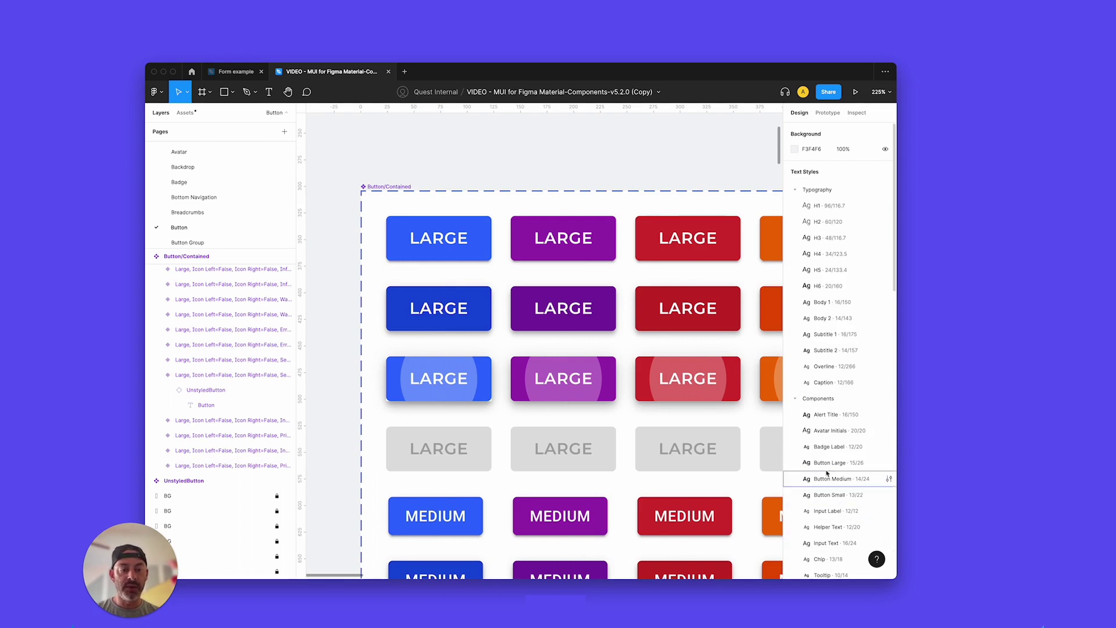
{"action": "left_click", "coordinate": [796, 191]}
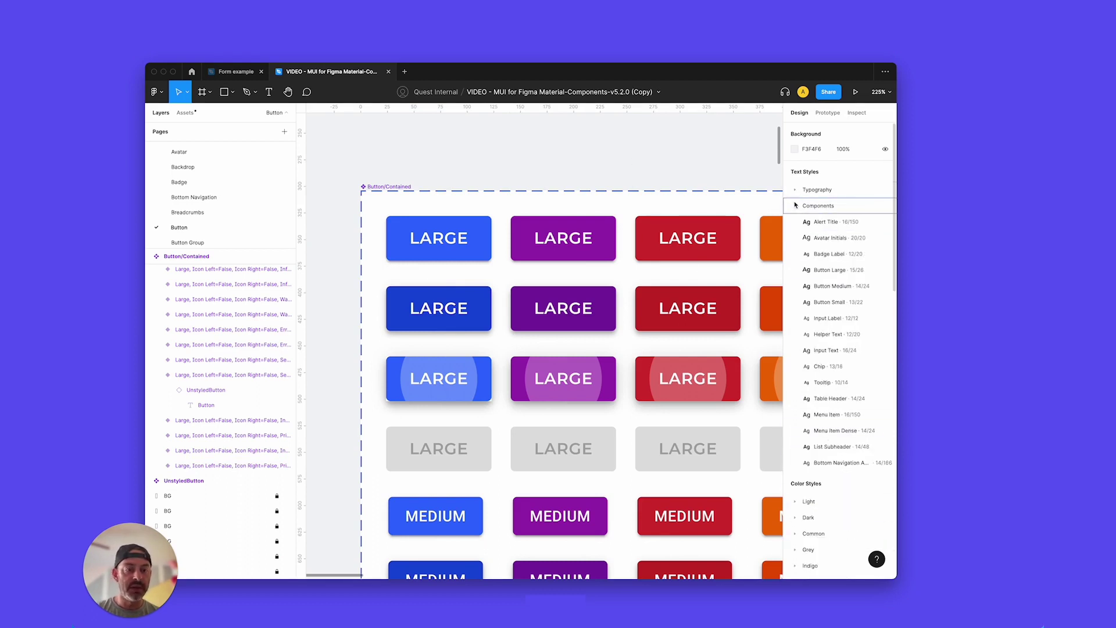
{"action": "left_click", "coordinate": [795, 207]}
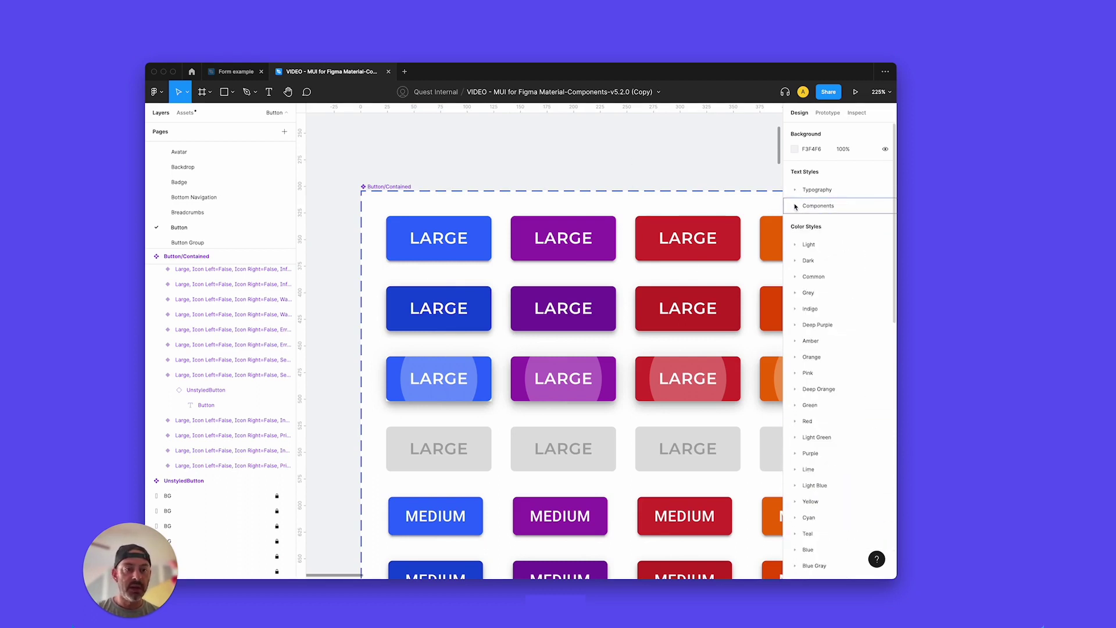
Recolour the Light Primary Main style from blue to green 0DD776
{"action": "left_click", "coordinate": [795, 244]}
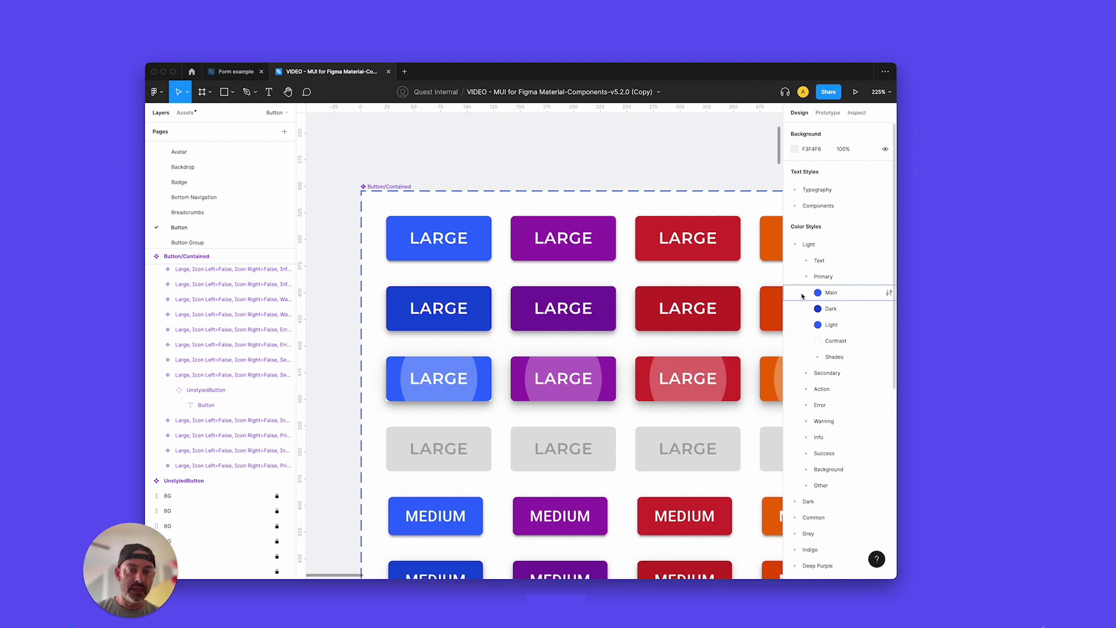
{"action": "left_click", "coordinate": [889, 292]}
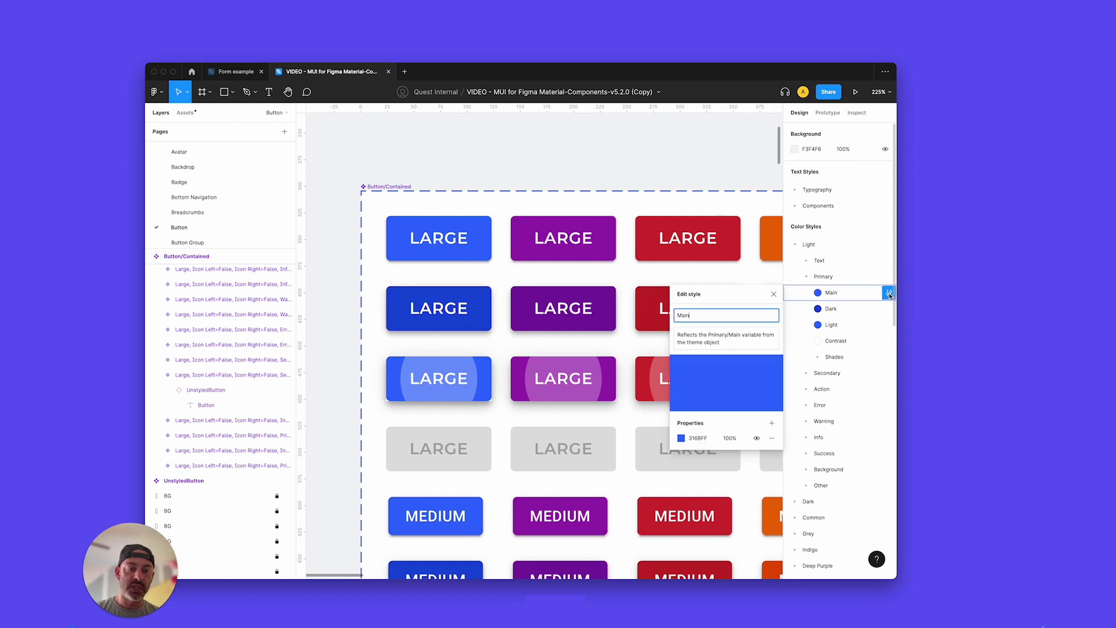
{"action": "left_click", "coordinate": [681, 438]}
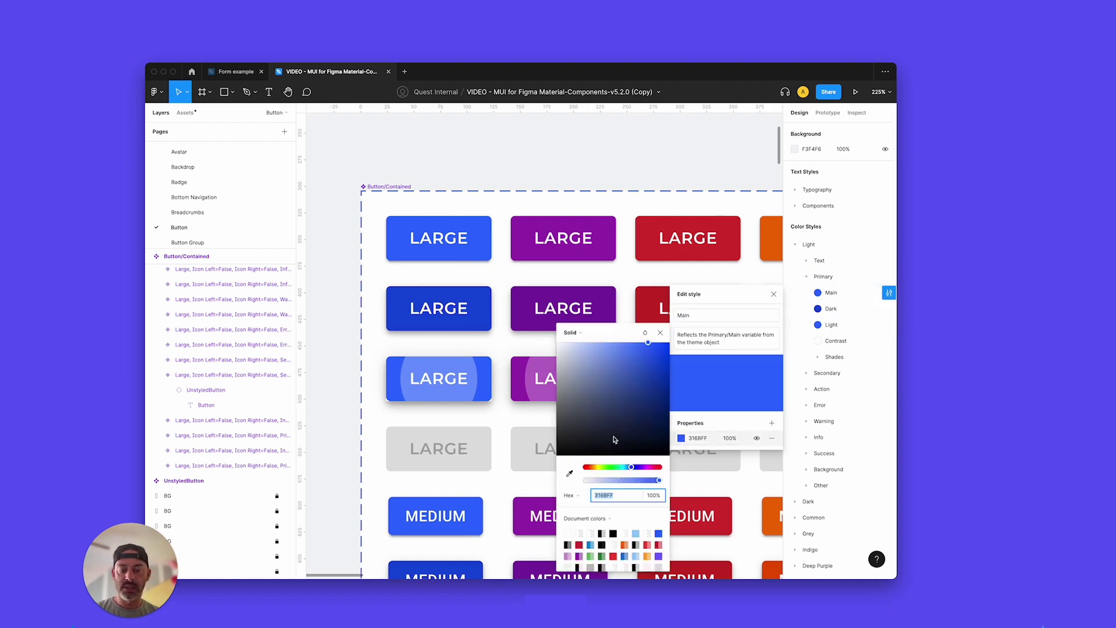
{"action": "left_click", "coordinate": [618, 467]}
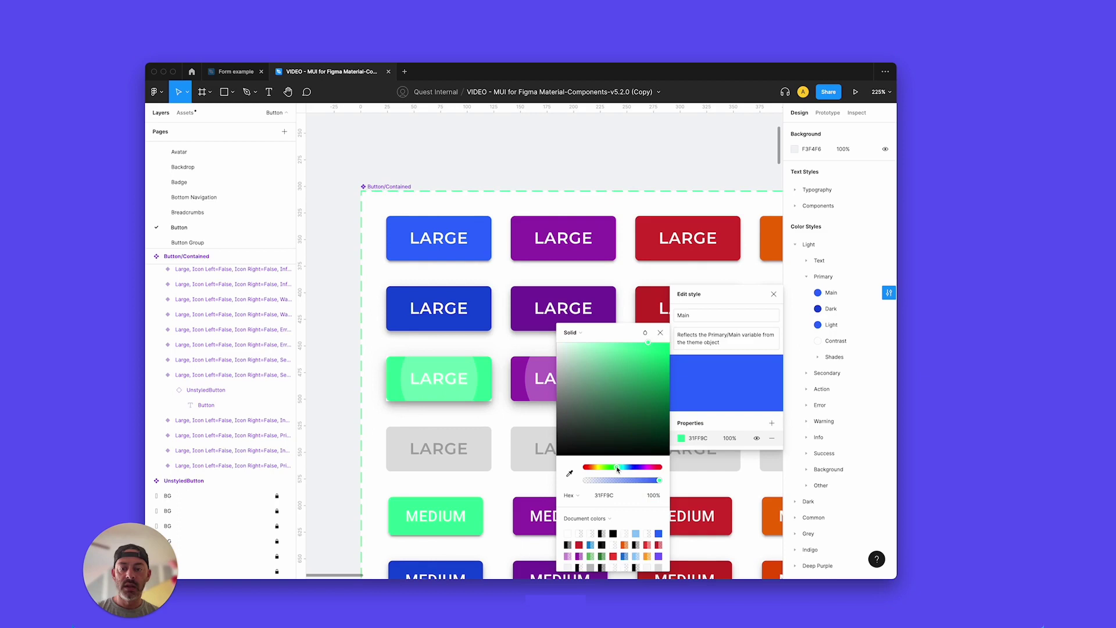
{"action": "left_click", "coordinate": [665, 350]}
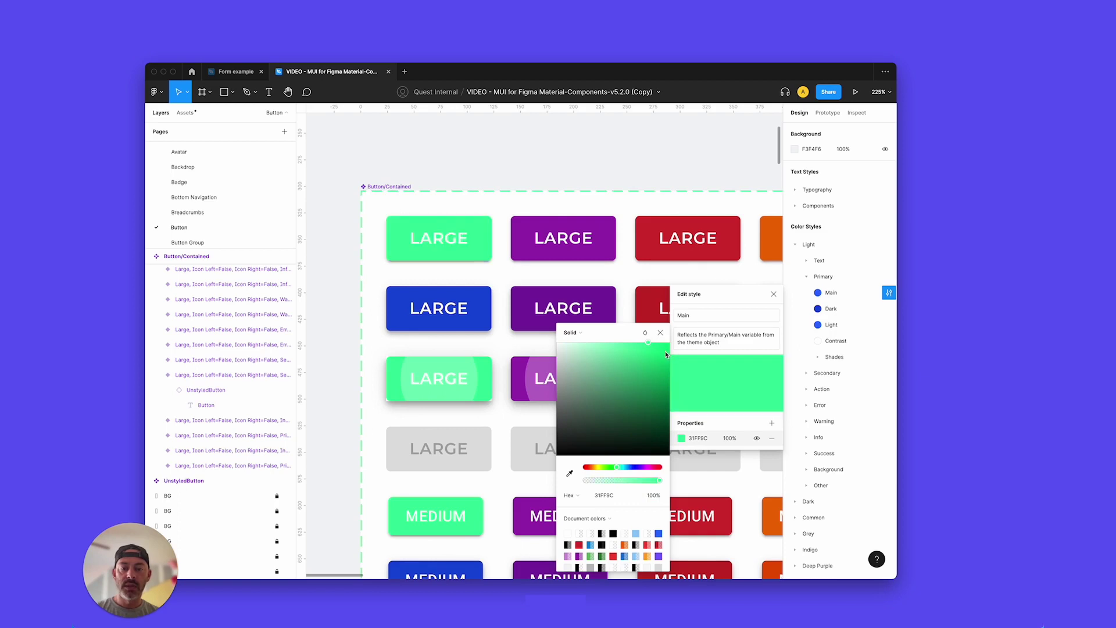
{"action": "left_click_drag", "start_coordinate": [664, 359], "coordinate": [664, 364]}
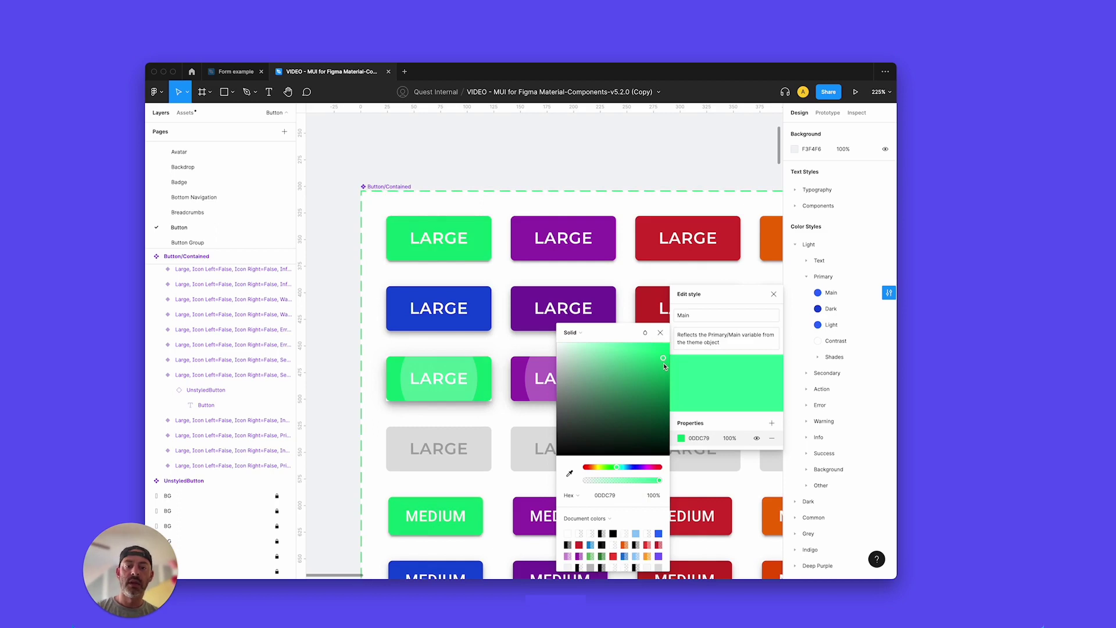
{"action": "left_click", "coordinate": [664, 365]}
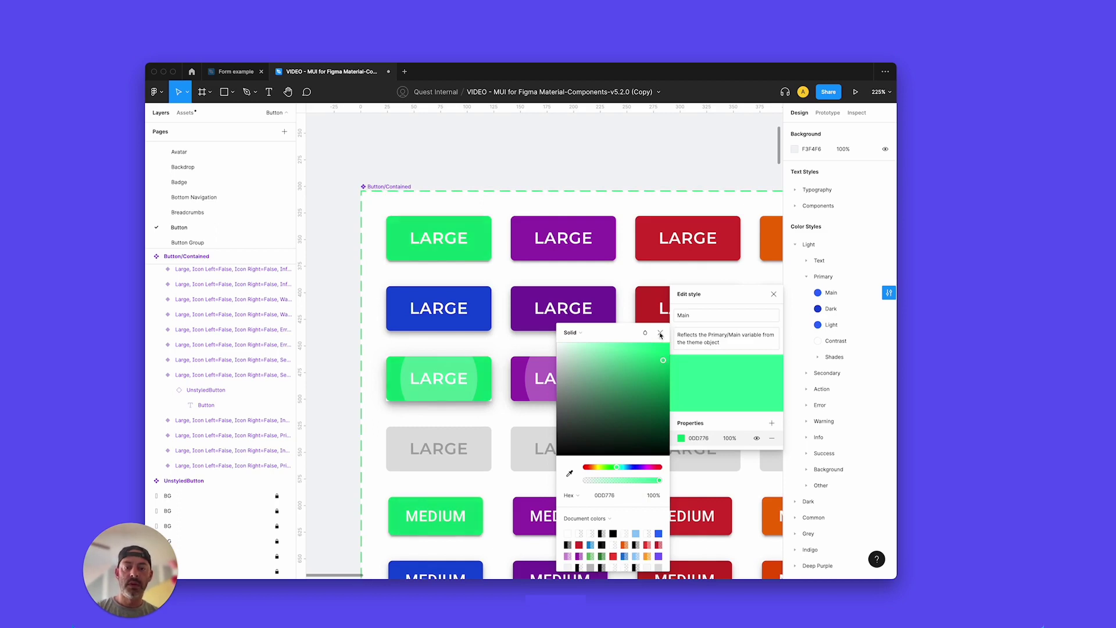
{"action": "left_click", "coordinate": [660, 333]}
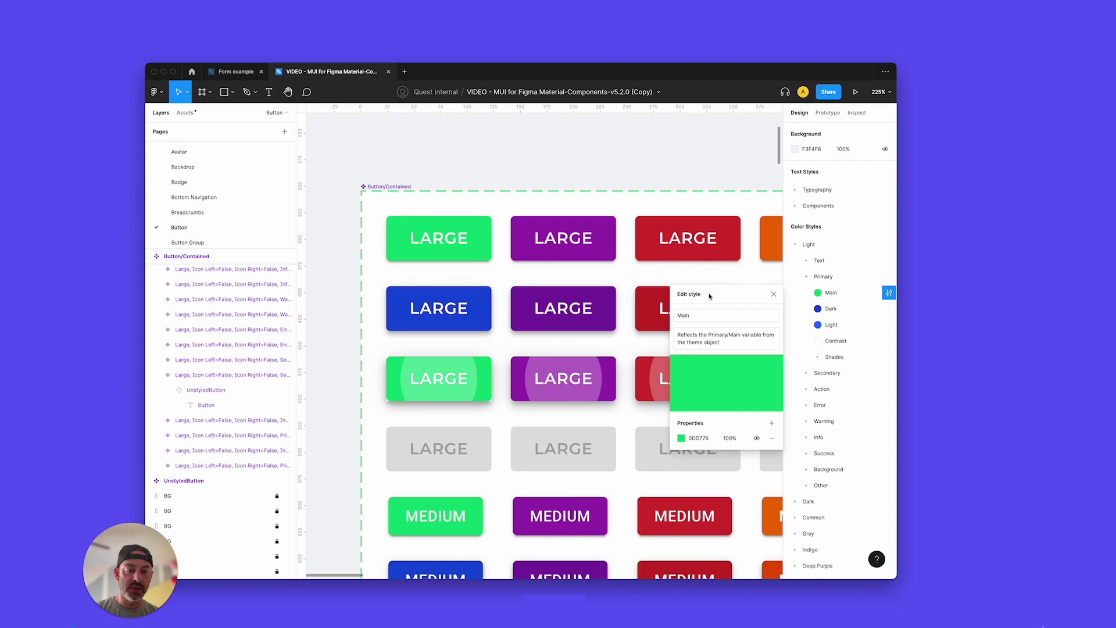
Set the Primary Dark colour style to the darker green 0FB565
{"action": "left_click", "coordinate": [773, 294]}
{"action": "left_click", "coordinate": [889, 311]}
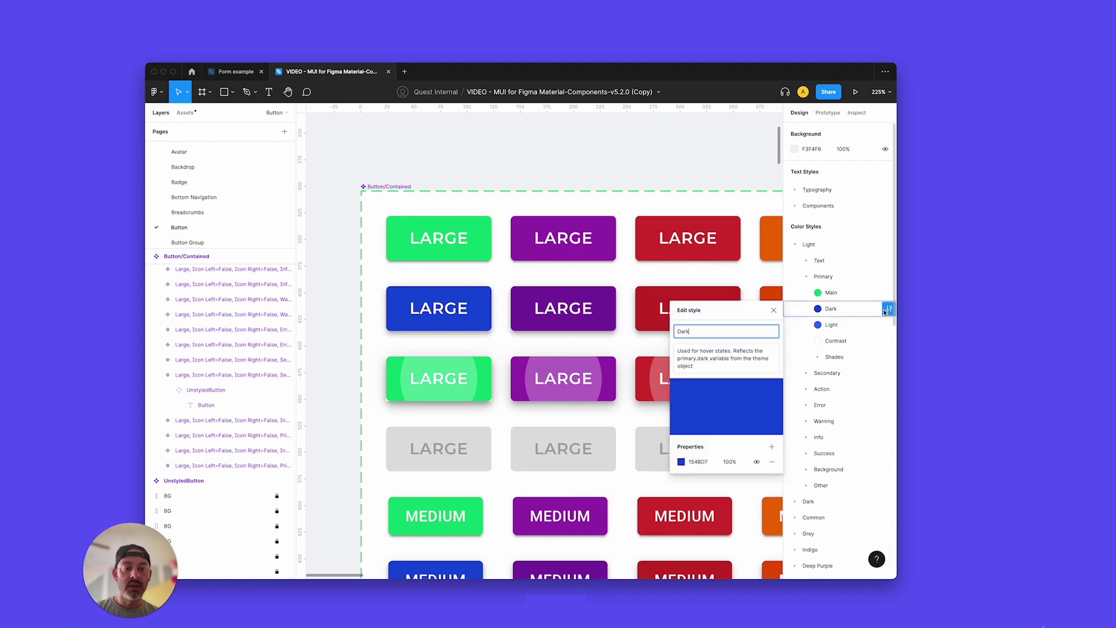
{"action": "left_click", "coordinate": [680, 462]}
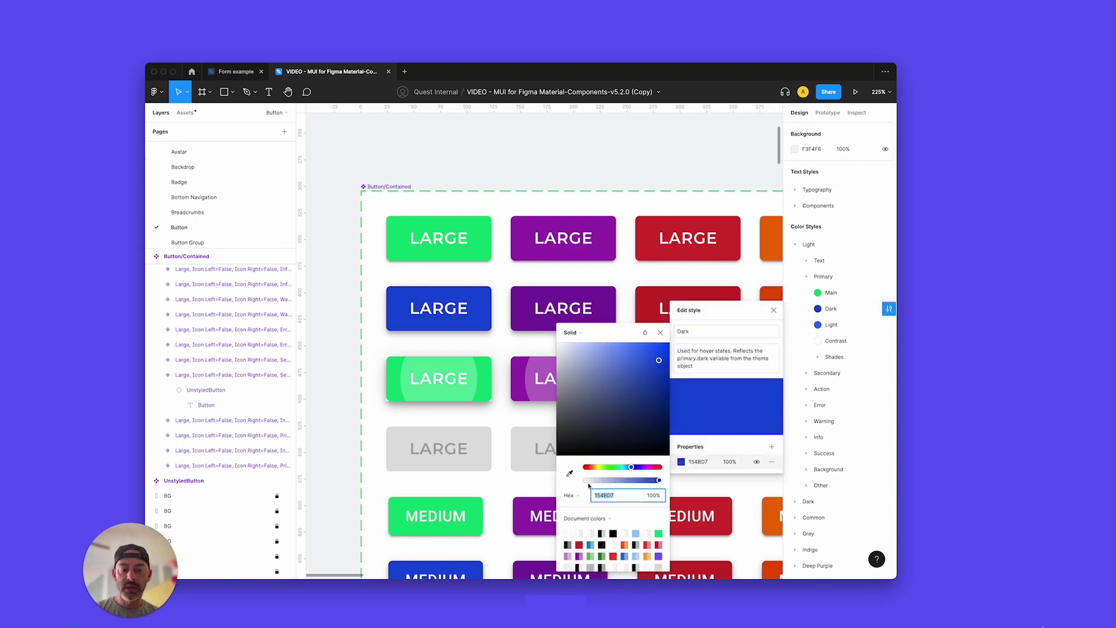
{"action": "left_click", "coordinate": [569, 473]}
{"action": "left_click", "coordinate": [480, 250]}
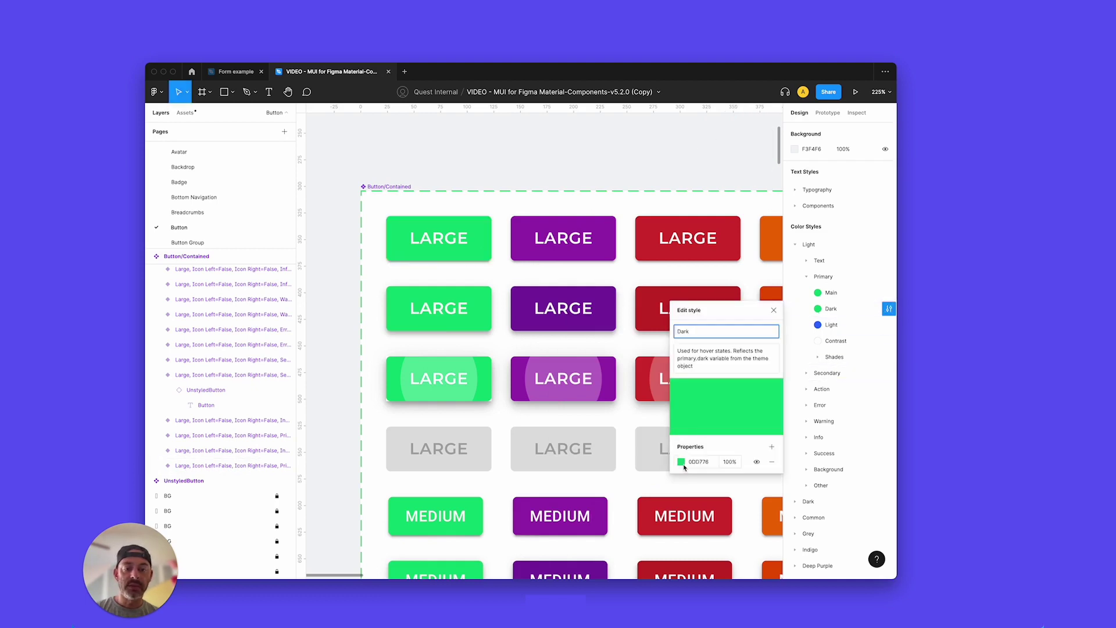
{"action": "left_click", "coordinate": [682, 464]}
{"action": "left_click", "coordinate": [660, 377]}
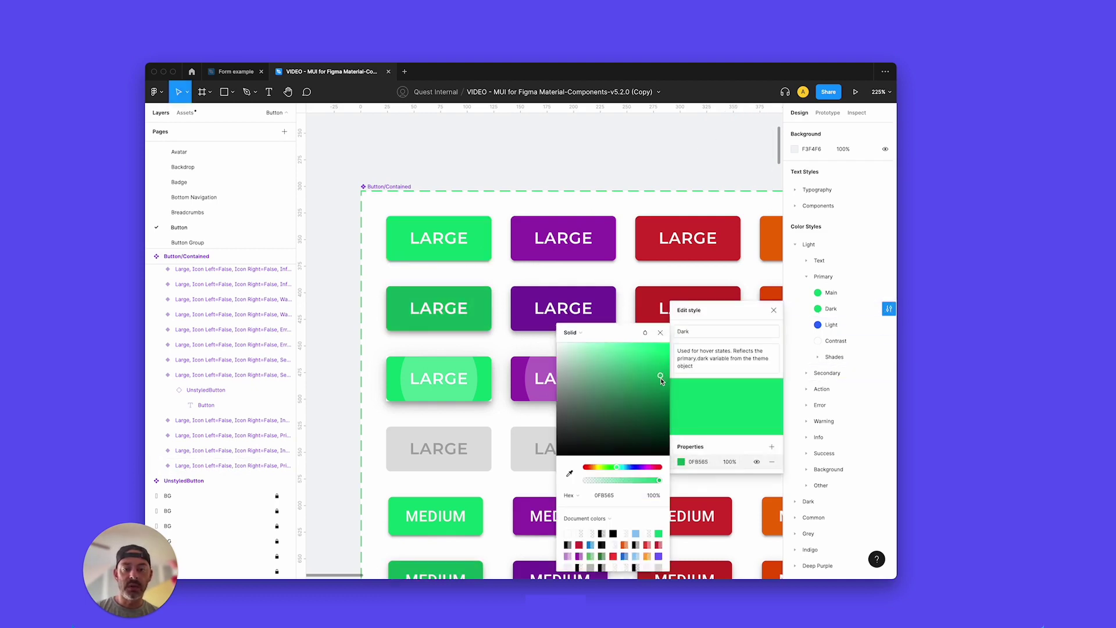
{"action": "left_click", "coordinate": [659, 334]}
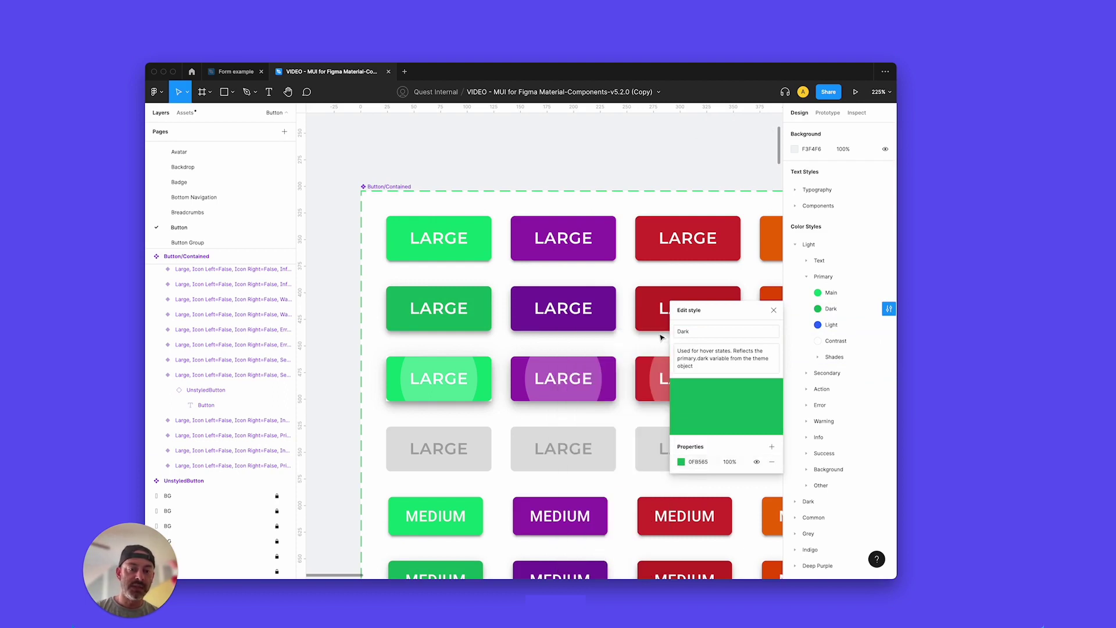
{"action": "left_click", "coordinate": [774, 310]}
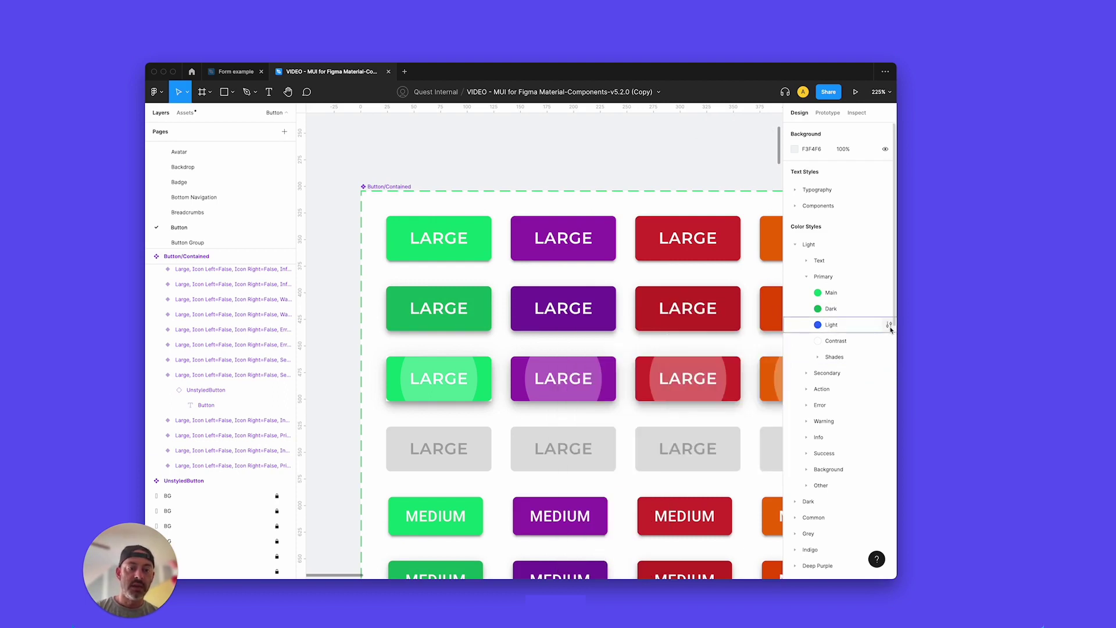
Set the Primary Light colour style to the bright green 33FD9C
{"action": "left_click", "coordinate": [889, 325]}
{"action": "left_click", "coordinate": [681, 470]}
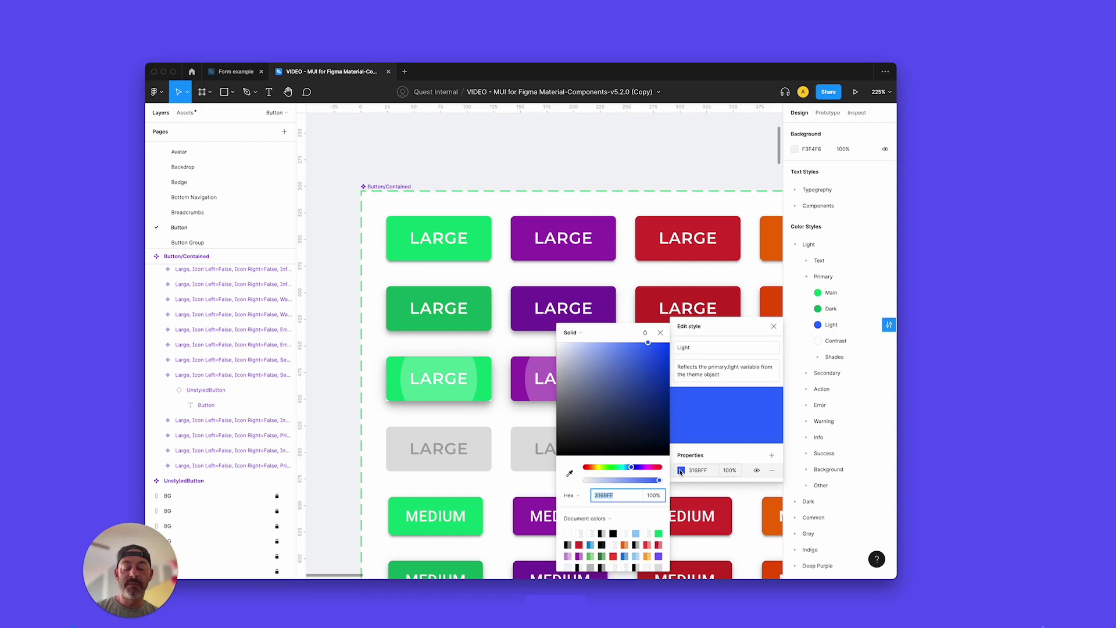
{"action": "left_click", "coordinate": [570, 474]}
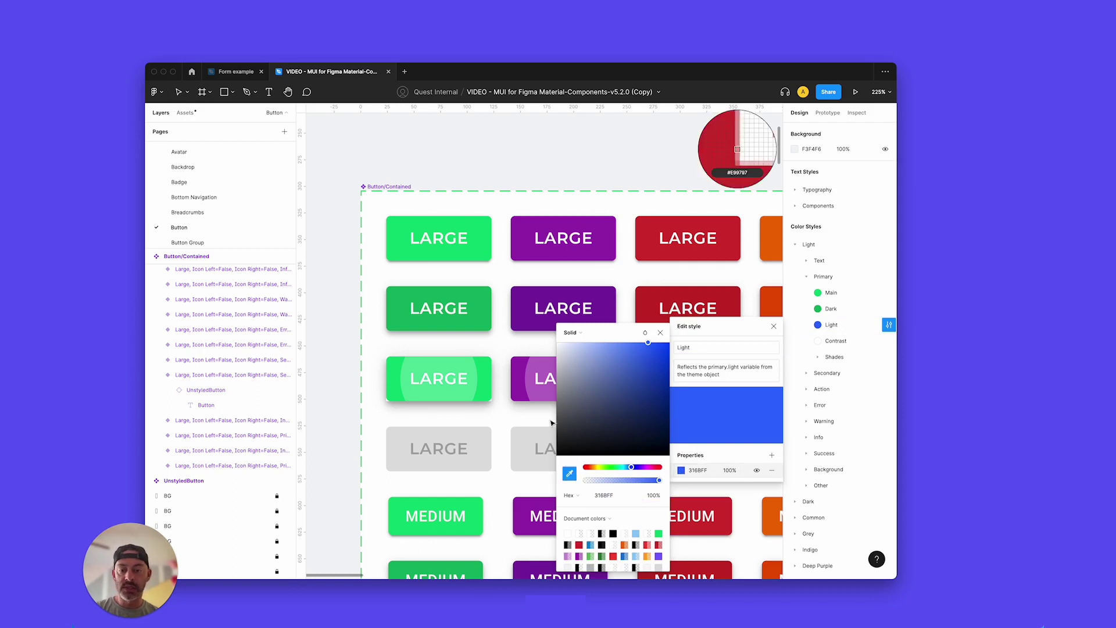
{"action": "left_click", "coordinate": [481, 235]}
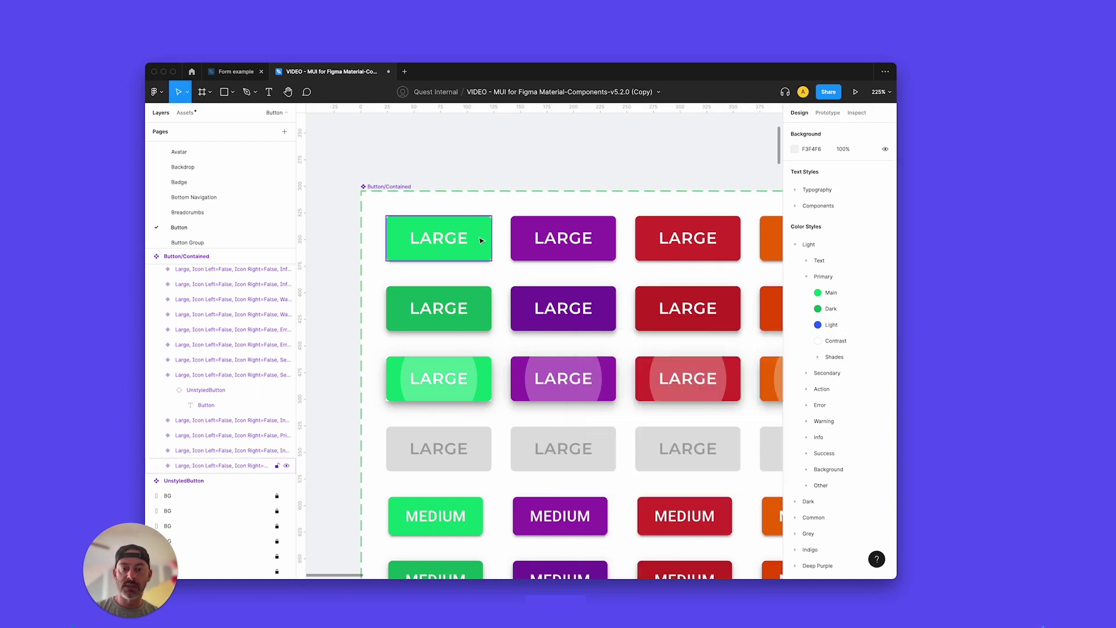
{"action": "left_click", "coordinate": [888, 326]}
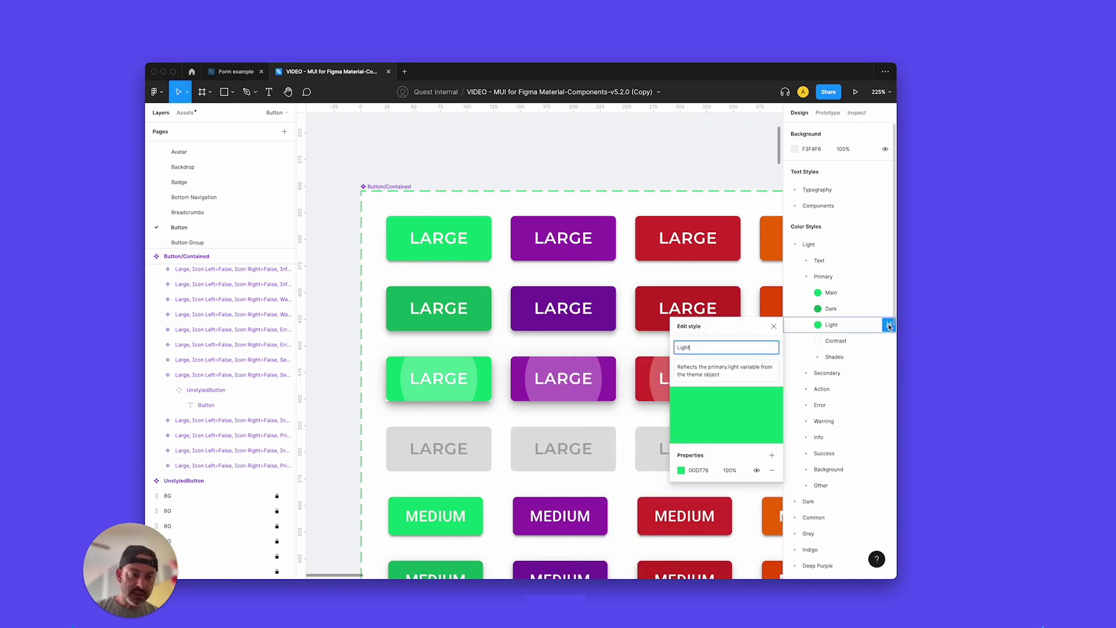
{"action": "left_click", "coordinate": [682, 471]}
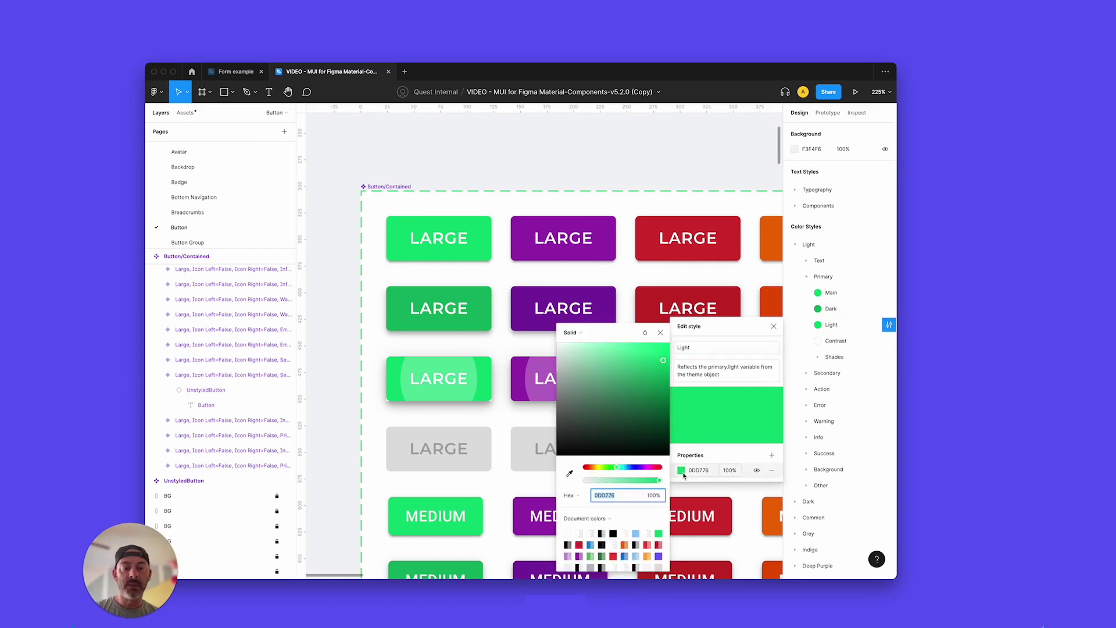
{"action": "left_click", "coordinate": [648, 346]}
{"action": "left_click", "coordinate": [661, 333]}
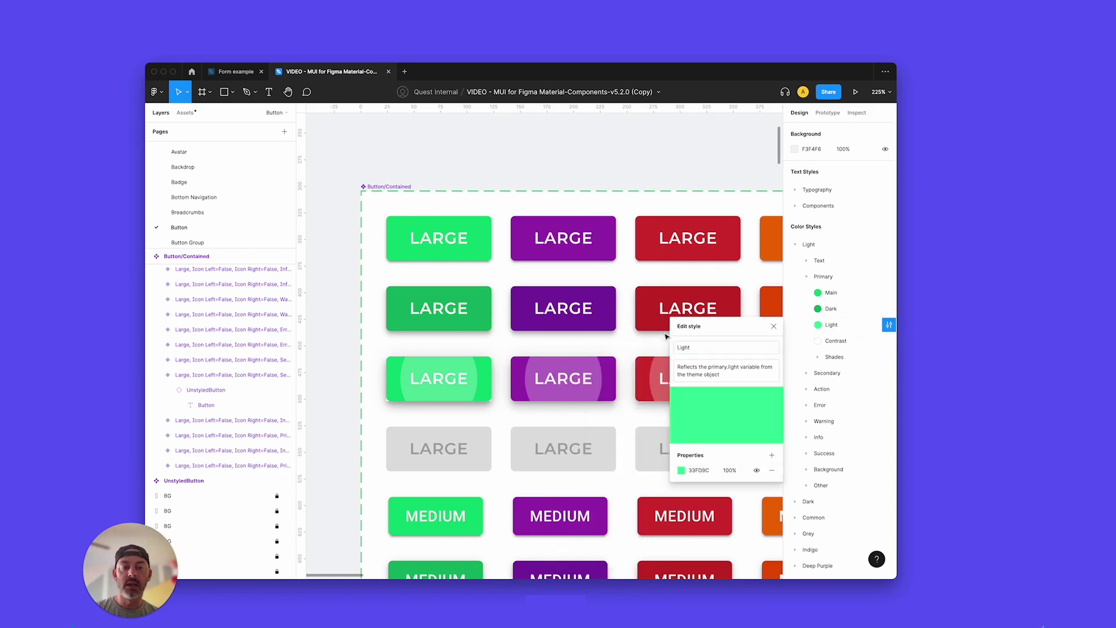
{"action": "left_click", "coordinate": [544, 149]}
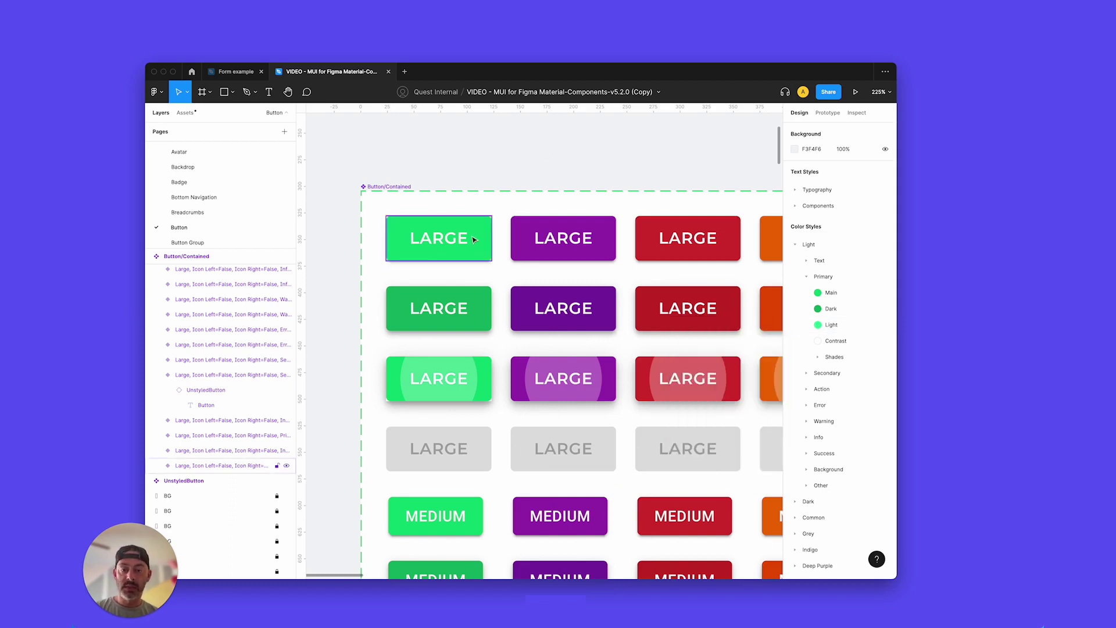
{"action": "left_click", "coordinate": [455, 238]}
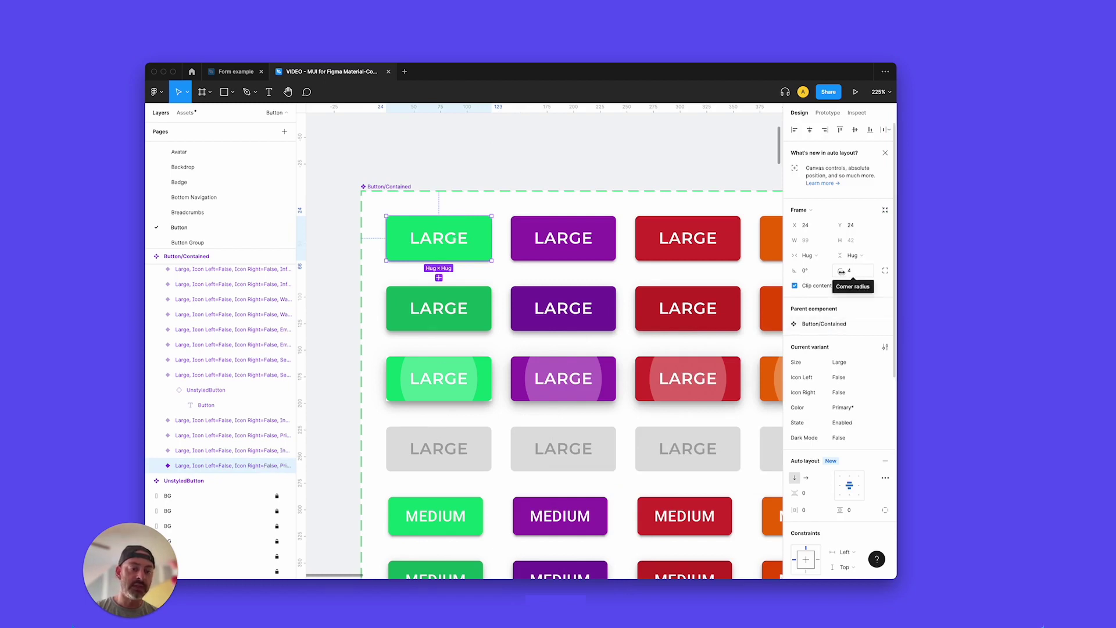
{"action": "scroll", "coordinate": [821, 363], "scroll_direction": "down", "scroll_amount": 6}
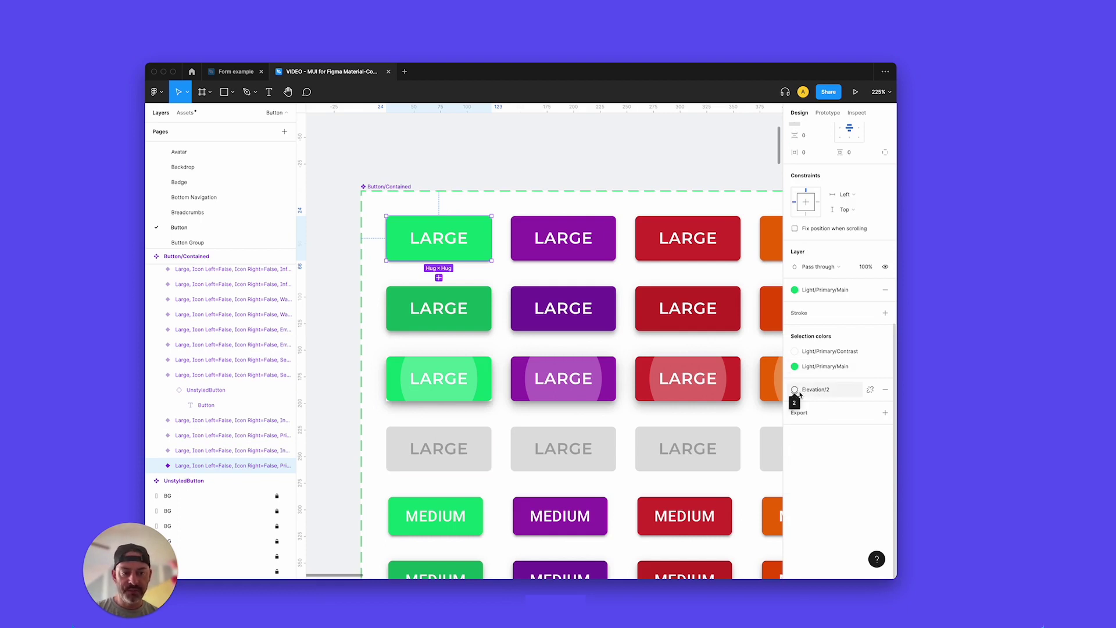
{"action": "left_click", "coordinate": [832, 393]}
{"action": "scroll", "coordinate": [831, 511], "scroll_direction": "down", "scroll_amount": 3}
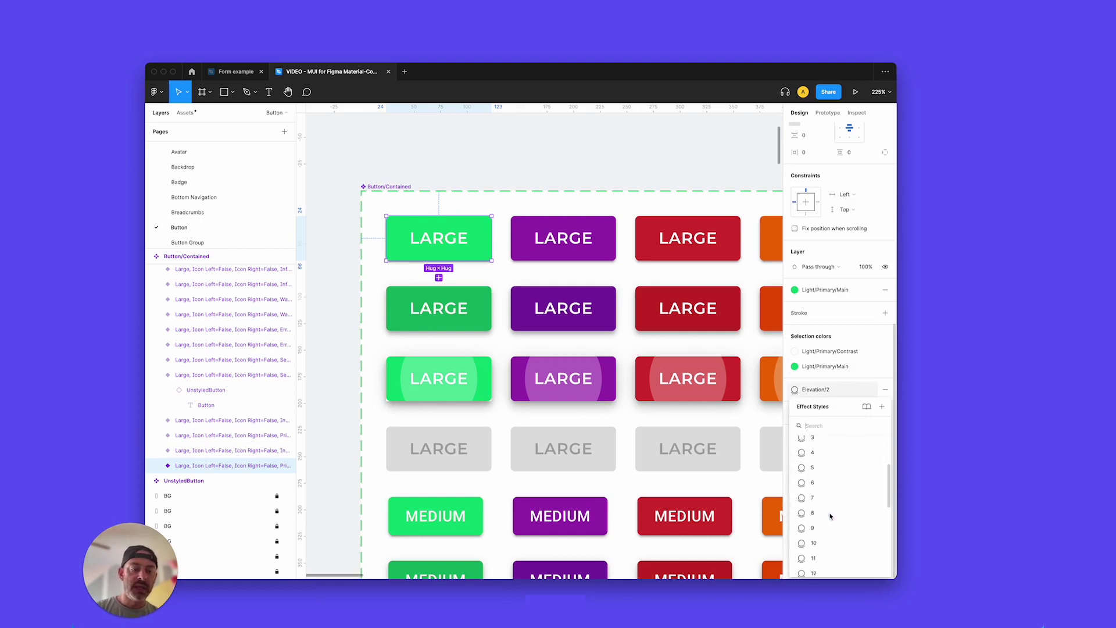
{"action": "scroll", "coordinate": [830, 516], "scroll_direction": "up", "scroll_amount": 3}
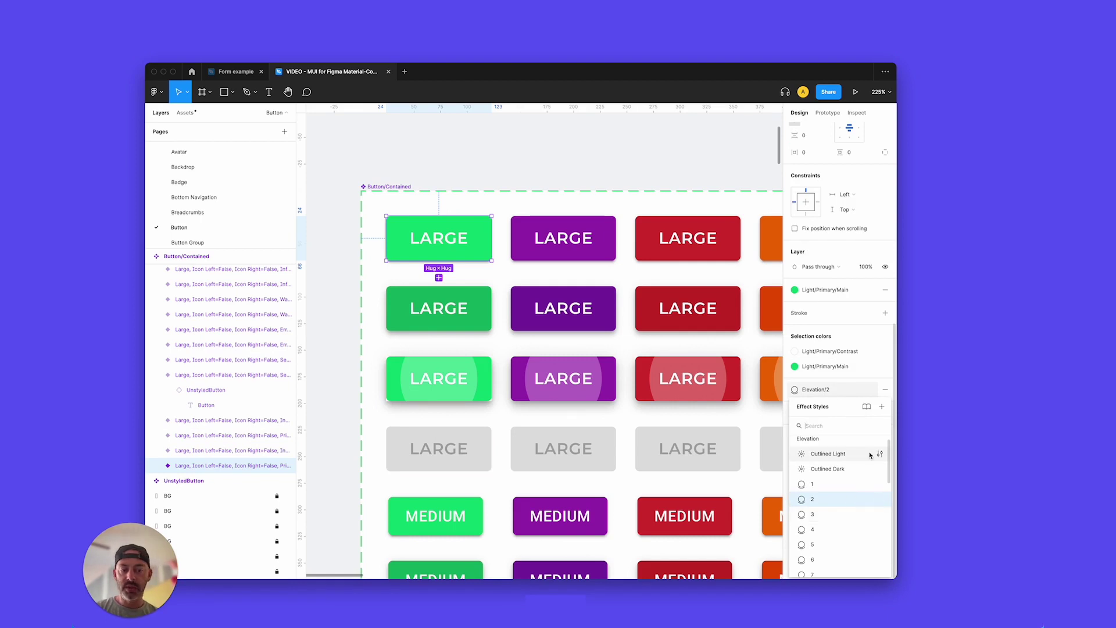
{"action": "left_click", "coordinate": [870, 389]}
Zoom out to the full button grid, collapse Primary and expand the purple Secondary colour group
{"action": "left_click", "coordinate": [638, 170]}
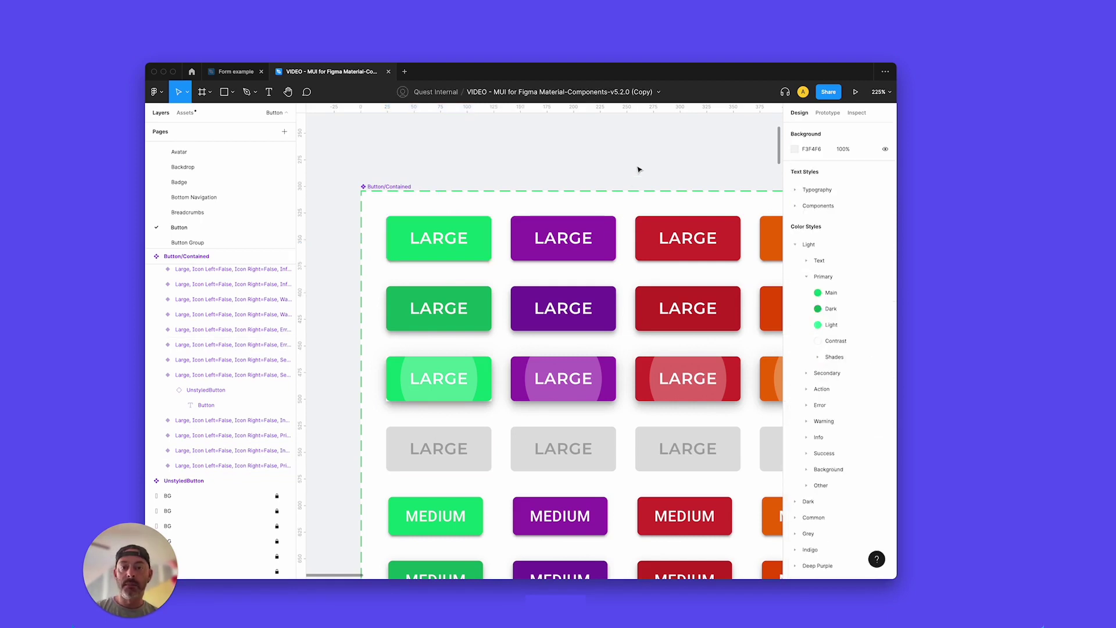
{"action": "scroll", "coordinate": [638, 170], "scroll_direction": "down", "scroll_amount": 10}
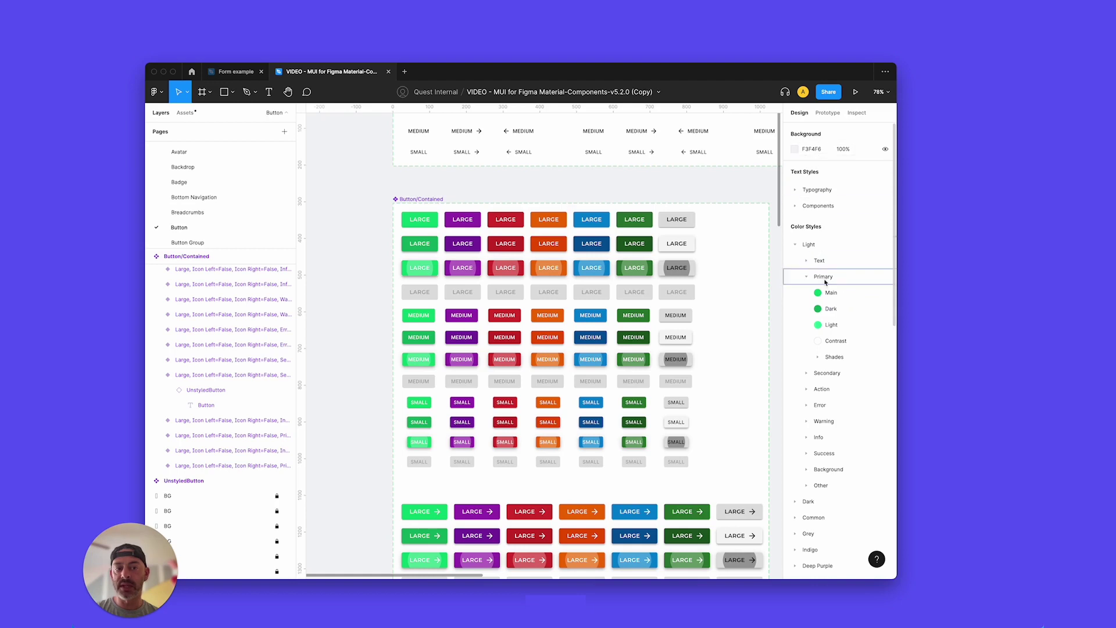
{"action": "left_click", "coordinate": [807, 278]}
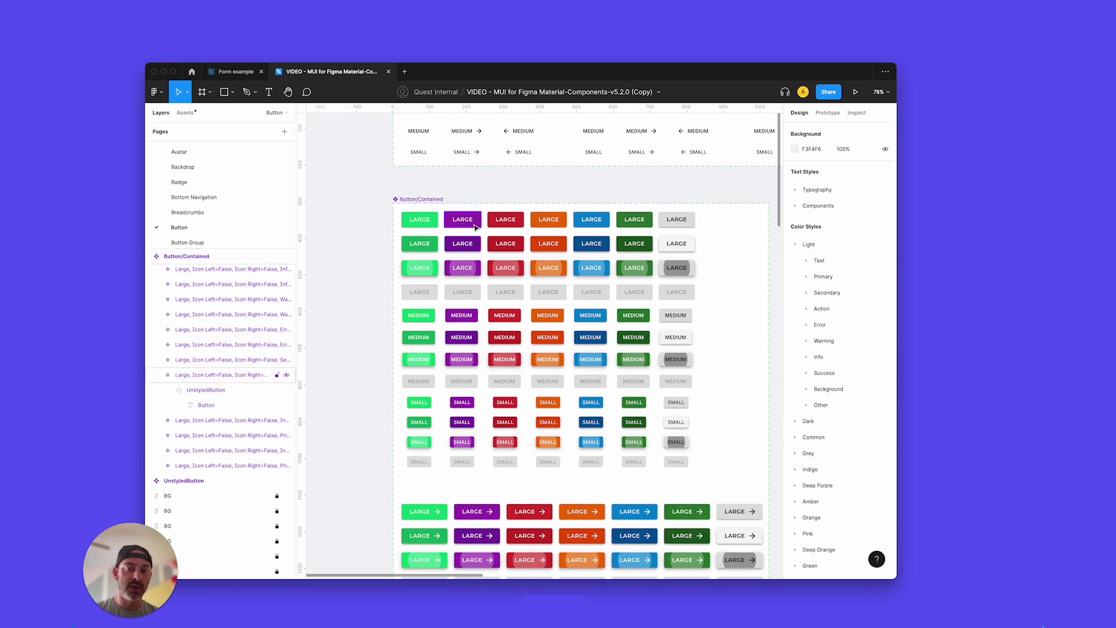
{"action": "left_click", "coordinate": [808, 294]}
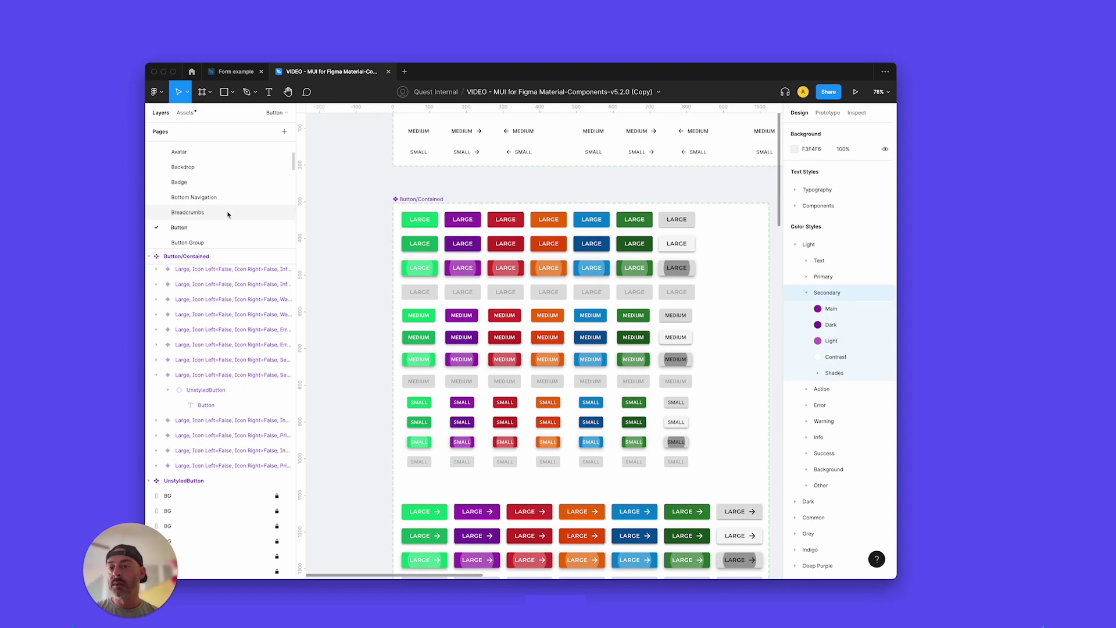
{"action": "scroll", "coordinate": [228, 215], "scroll_direction": "down", "scroll_amount": 5}
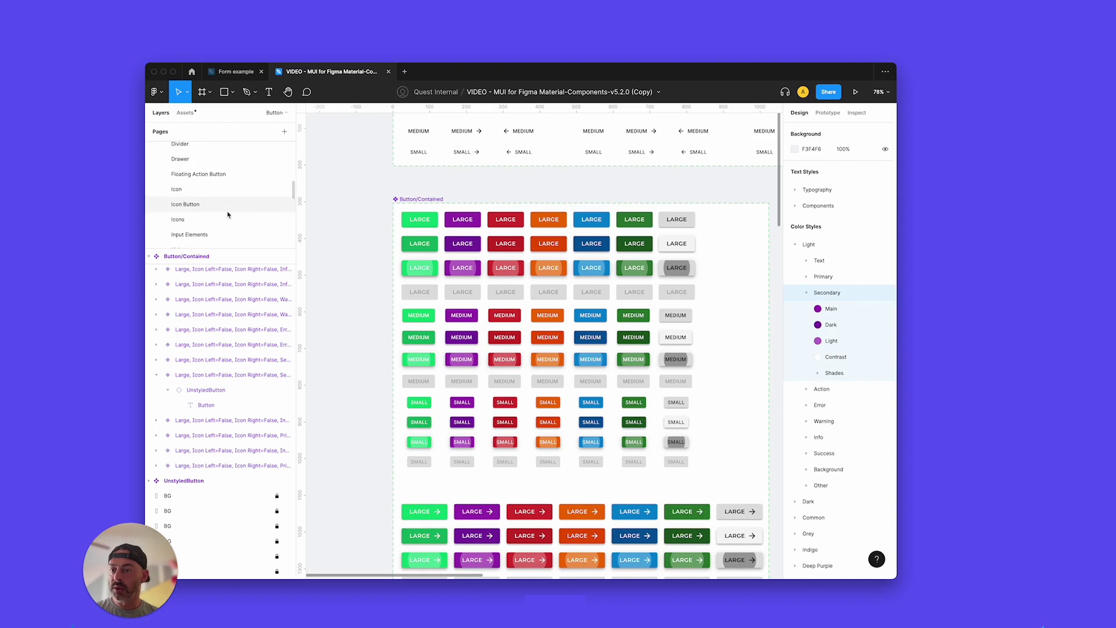
{"action": "scroll", "coordinate": [228, 215], "scroll_direction": "down", "scroll_amount": 10}
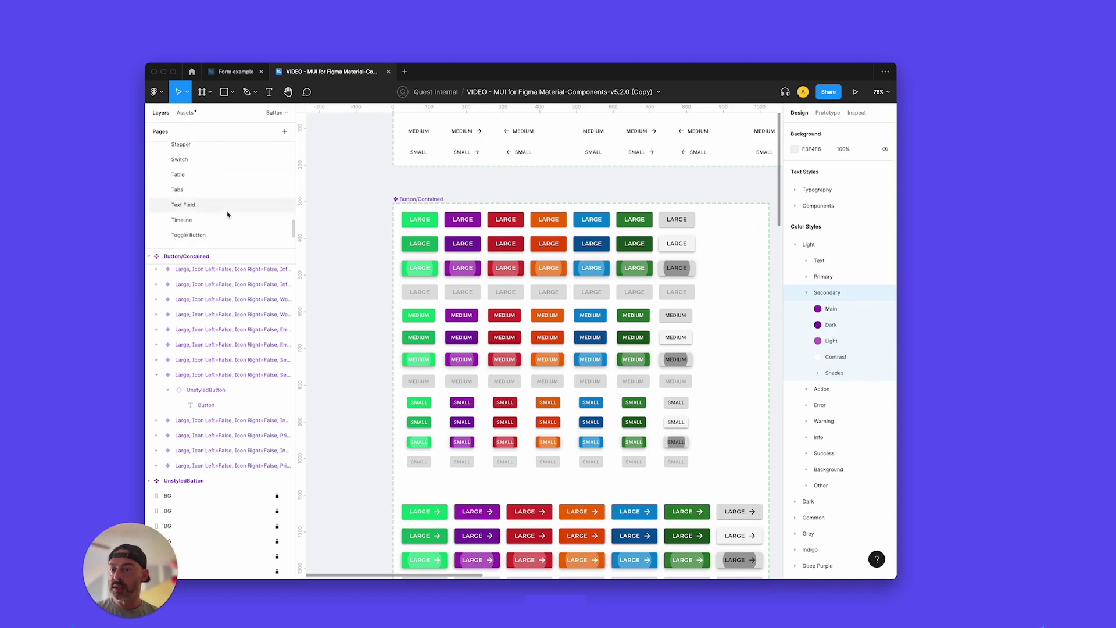
Switch to the Text Field page to check its green focused Standard fields
{"action": "left_click", "coordinate": [227, 205]}
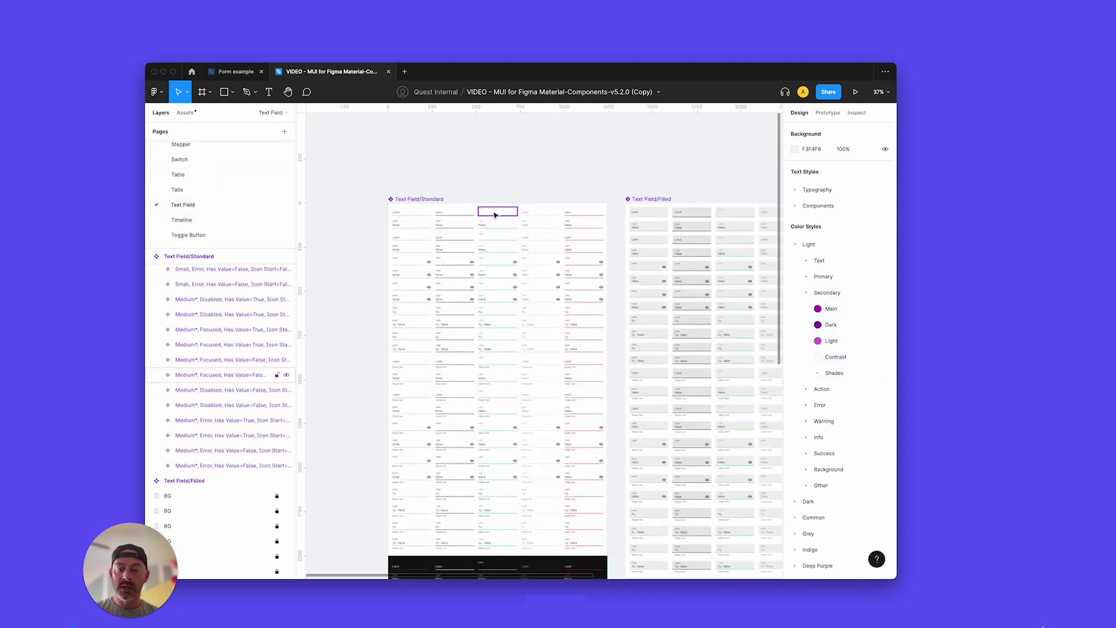
{"action": "scroll", "coordinate": [494, 216], "scroll_direction": "up", "scroll_amount": 10}
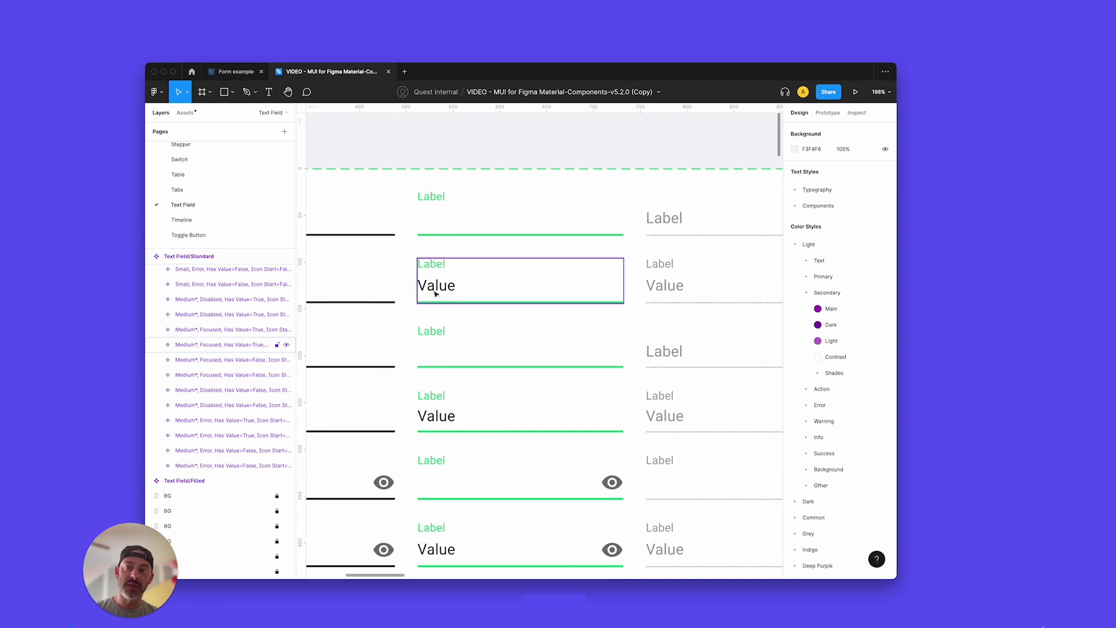
{"action": "scroll", "coordinate": [214, 210], "scroll_direction": "up", "scroll_amount": 6}
{"action": "scroll", "coordinate": [214, 209], "scroll_direction": "up", "scroll_amount": 8}
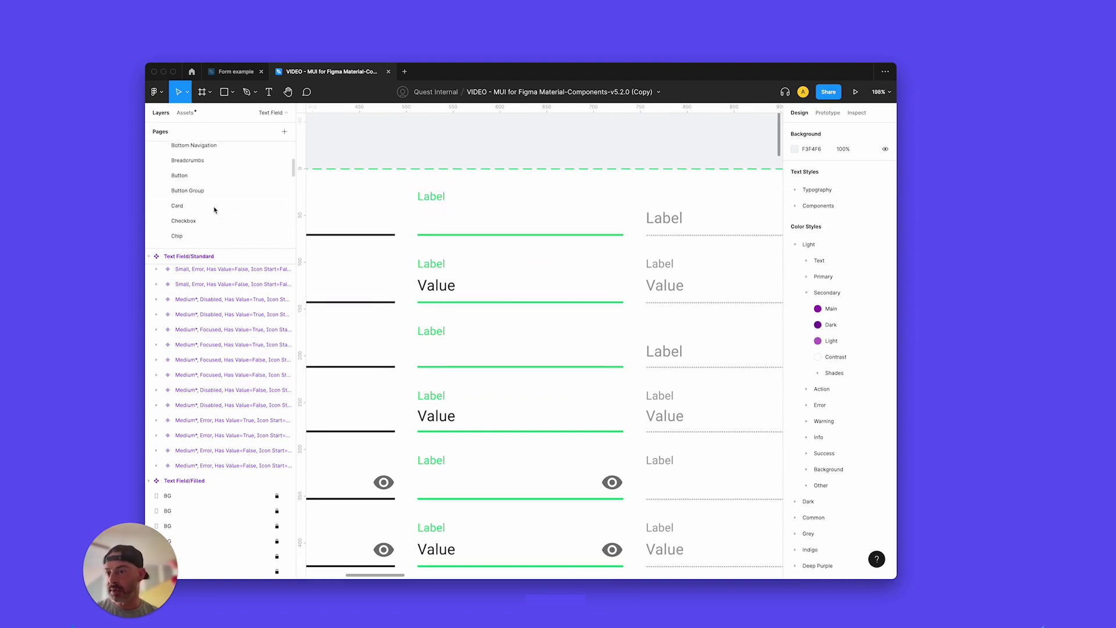
Open the Alert page, select the top red Error alert, and scroll to its selection colours
{"action": "left_click", "coordinate": [191, 153]}
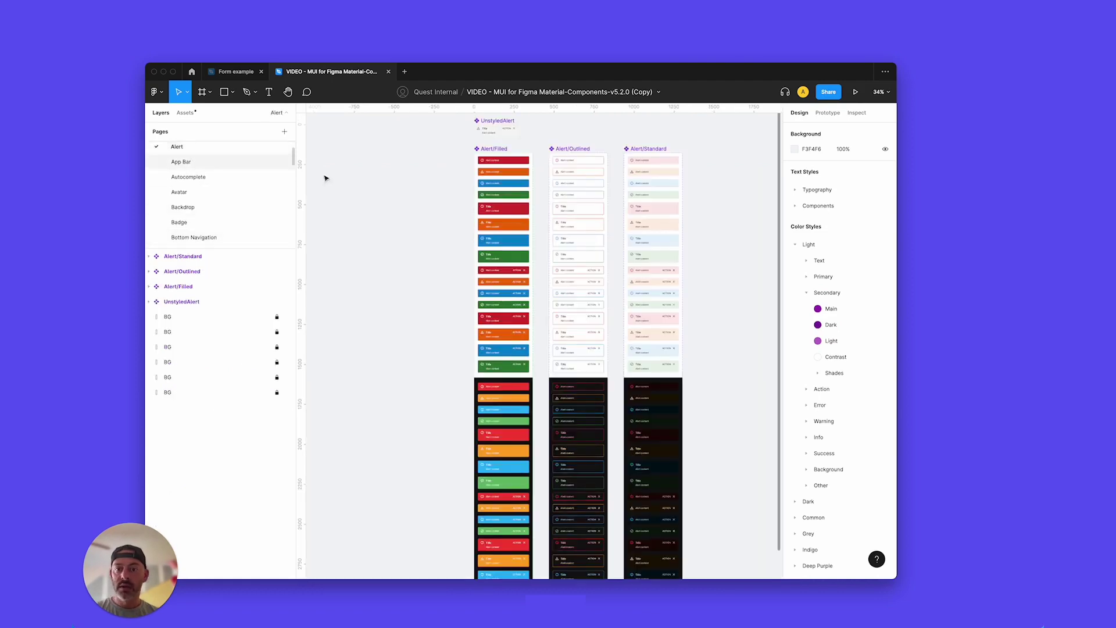
{"action": "left_click", "coordinate": [519, 163]}
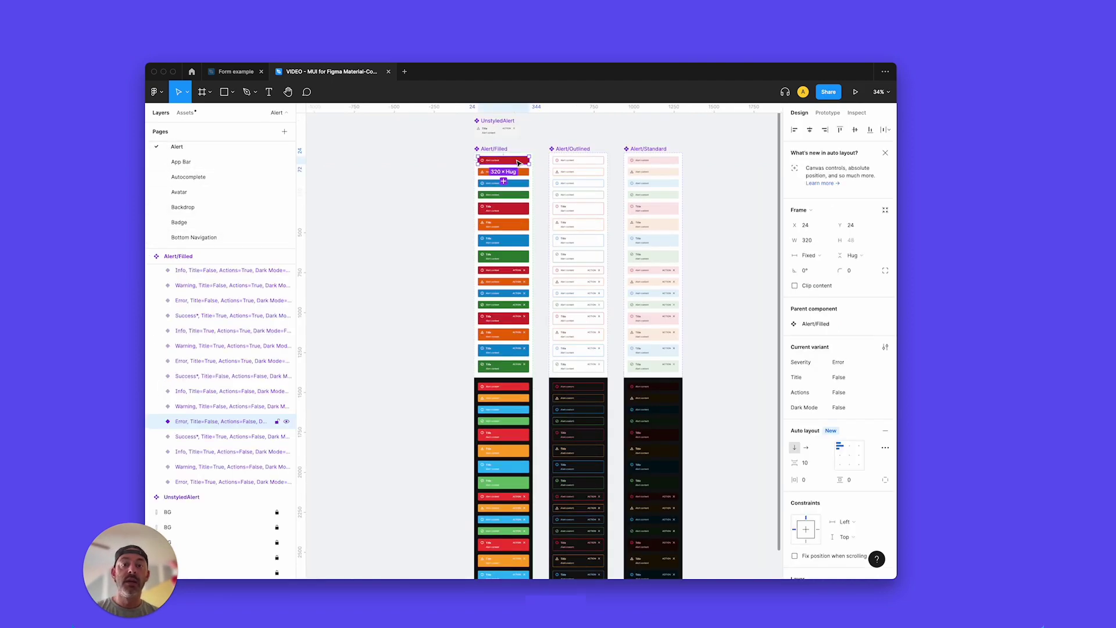
{"action": "scroll", "coordinate": [851, 349], "scroll_direction": "down", "scroll_amount": 5}
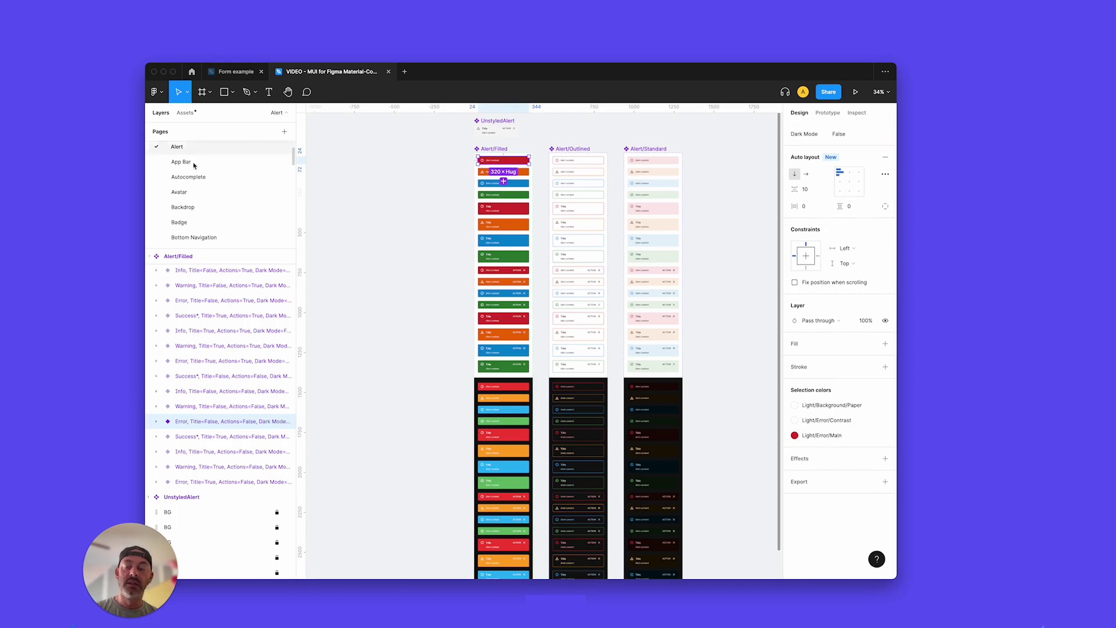
{"action": "scroll", "coordinate": [246, 202], "scroll_direction": "down", "scroll_amount": 3}
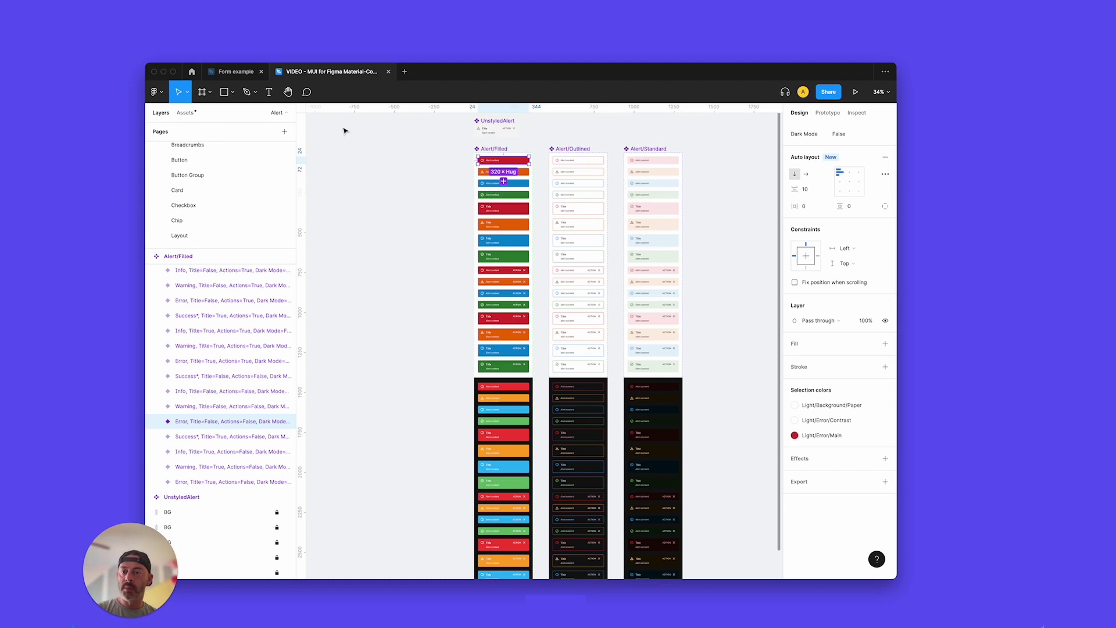
Publish the Material components library's 509 changes from the Assets panel
{"action": "left_click", "coordinate": [192, 117]}
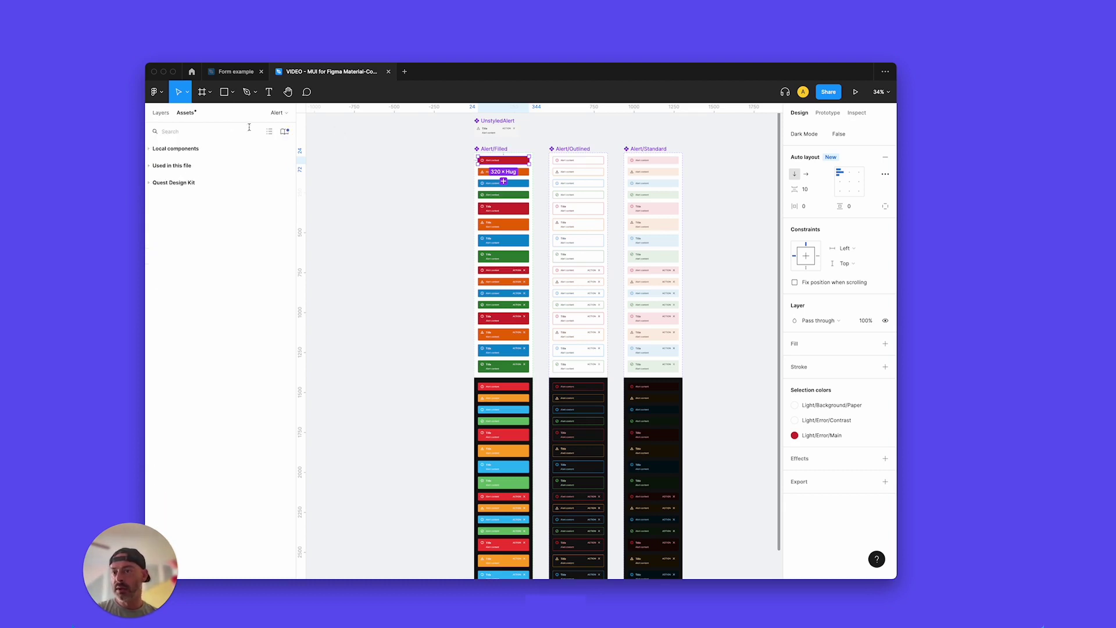
{"action": "left_click", "coordinate": [285, 133]}
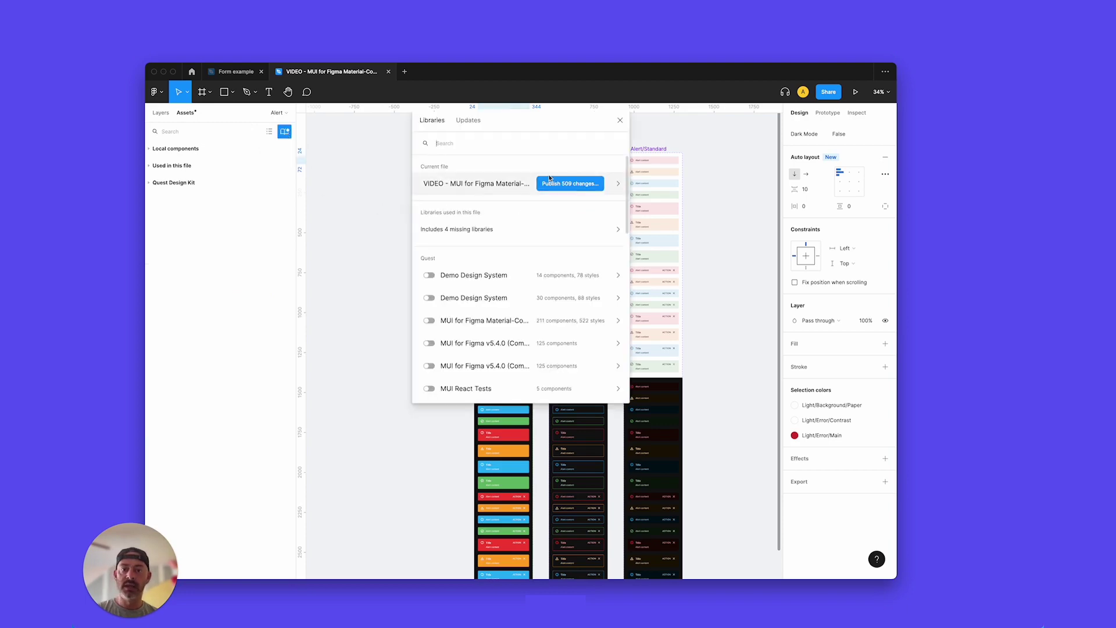
{"action": "left_click", "coordinate": [570, 183]}
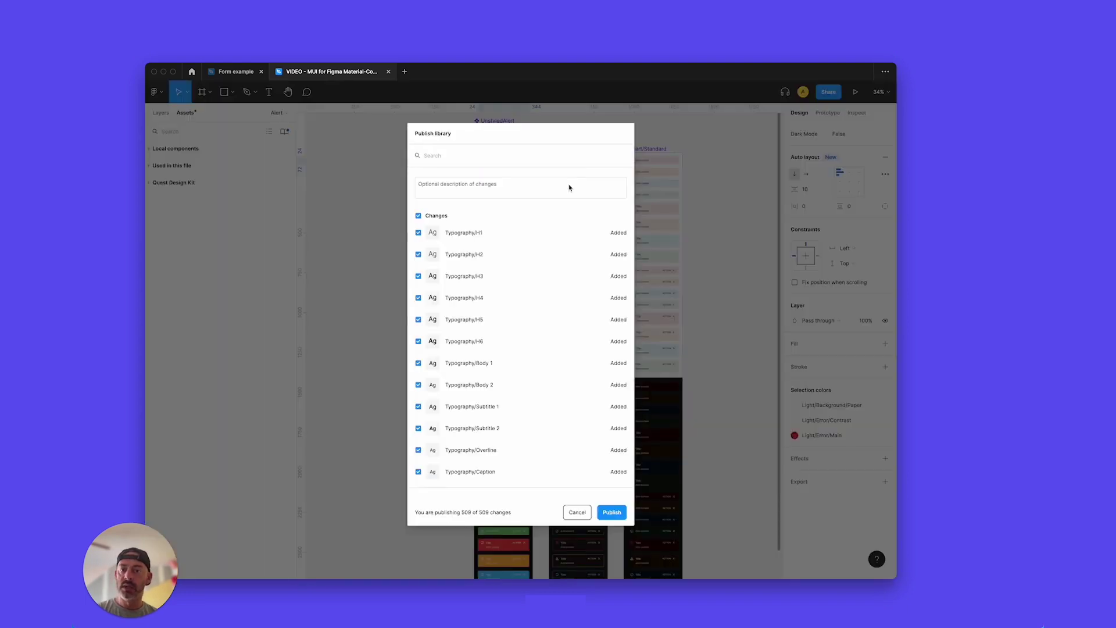
{"action": "left_click", "coordinate": [612, 512]}
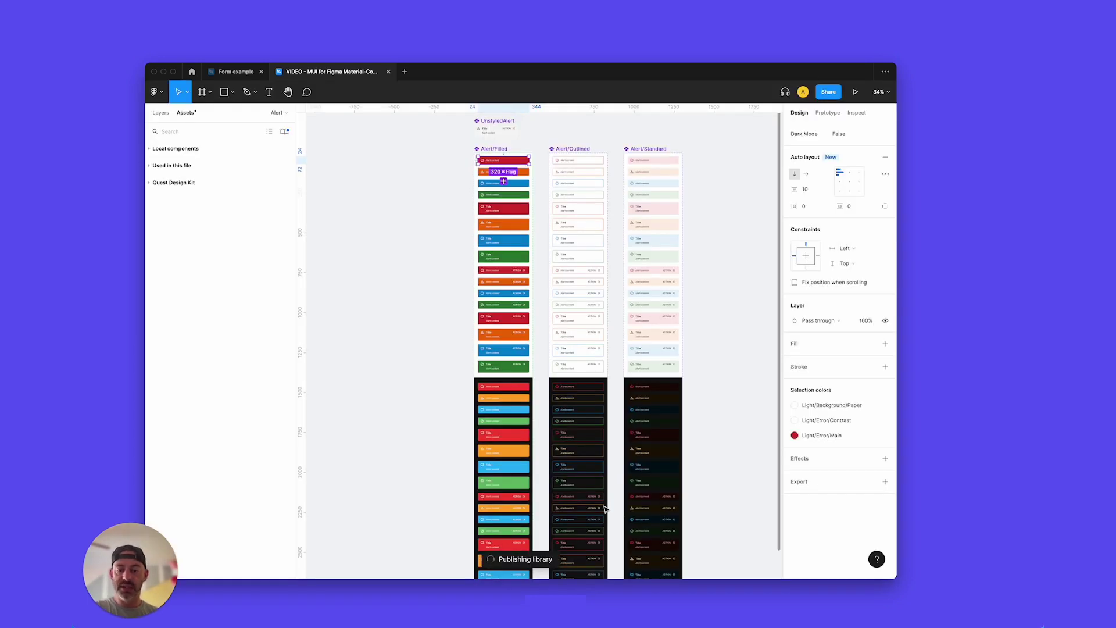
Run the Quest plugin in Design System mode, sync it to Quest, and close the plugin
{"action": "left_click", "coordinate": [543, 380]}
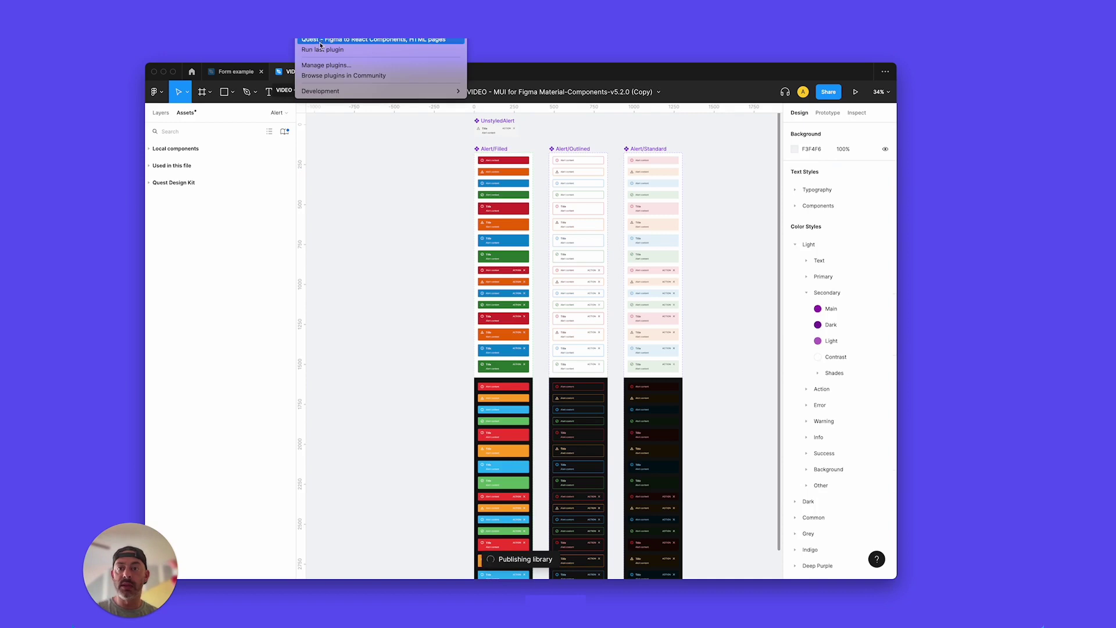
{"action": "mouse_move", "coordinate": [324, 92]}
{"action": "left_click", "coordinate": [523, 92]}
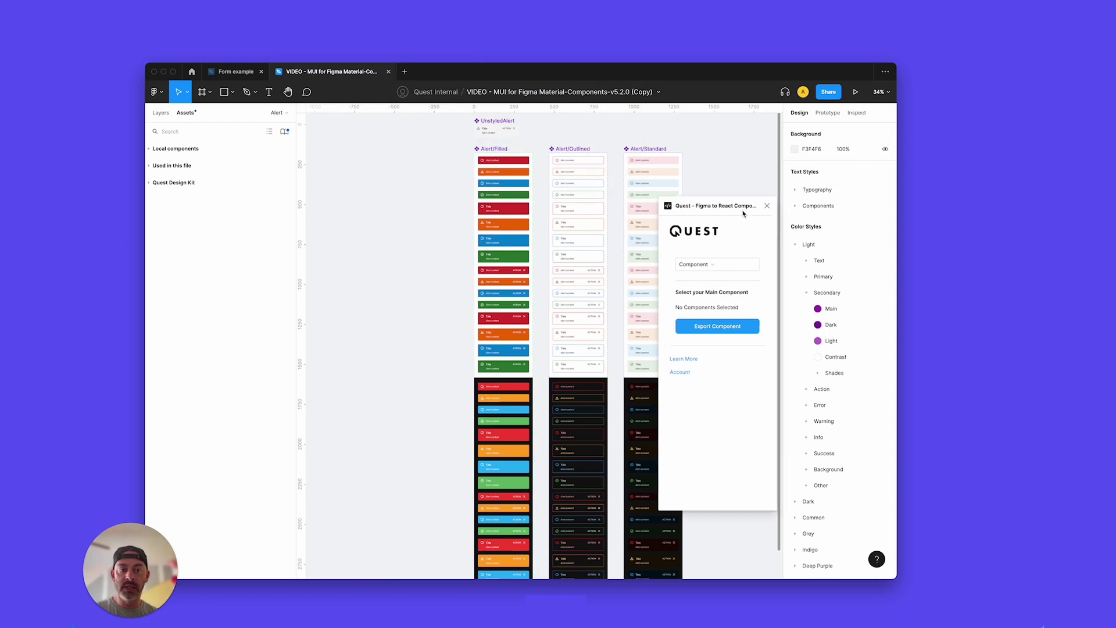
{"action": "left_click", "coordinate": [730, 266]}
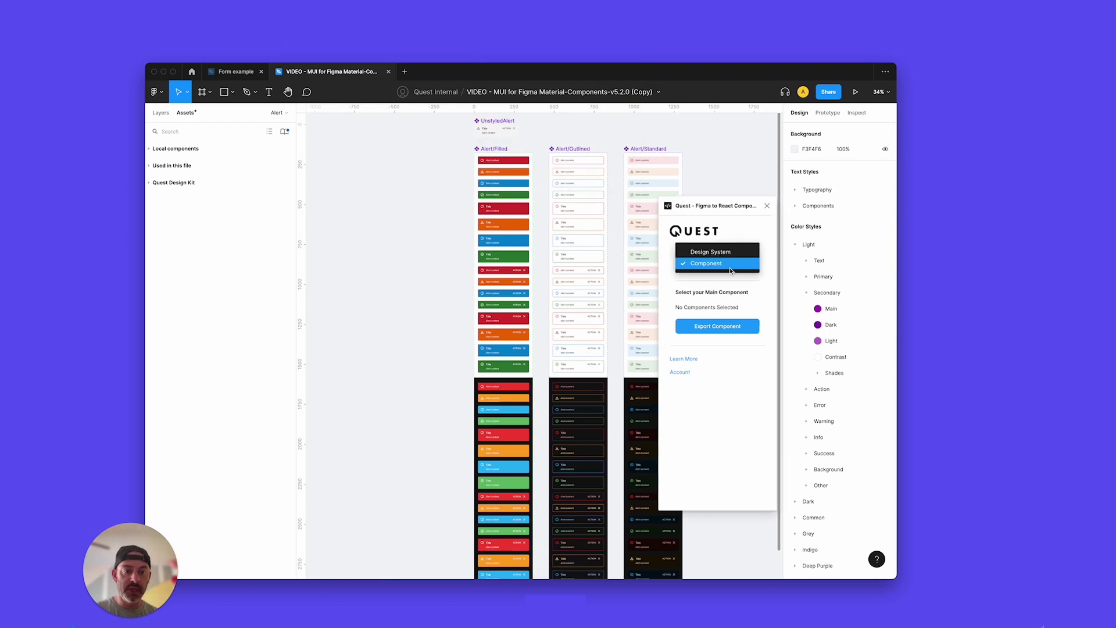
{"action": "left_click", "coordinate": [736, 259]}
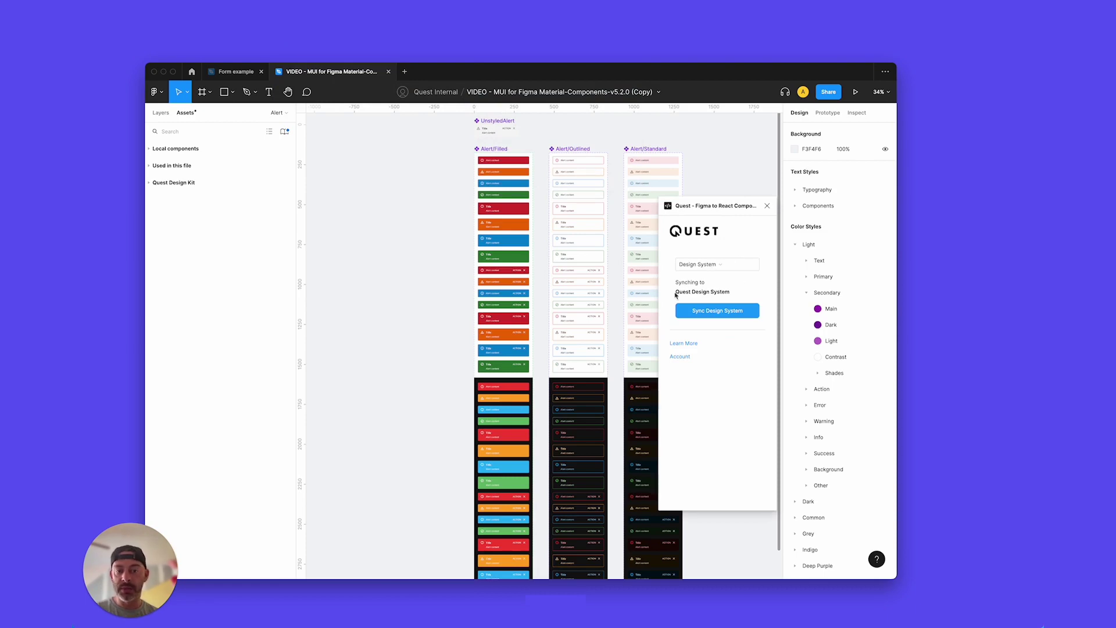
{"action": "left_click", "coordinate": [753, 314]}
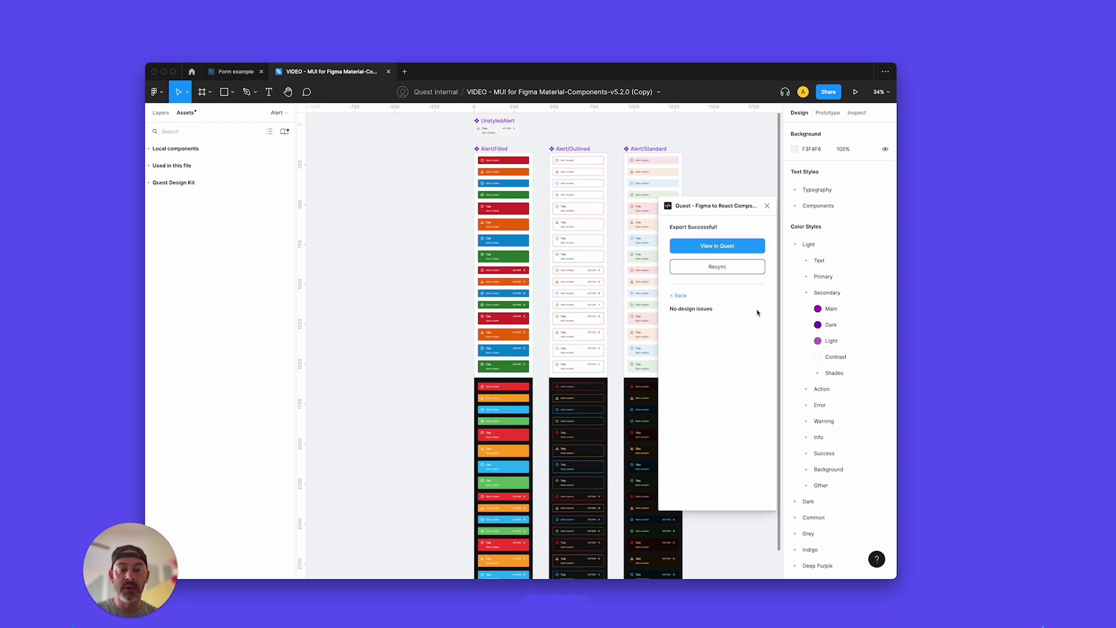
{"action": "left_click", "coordinate": [767, 206]}
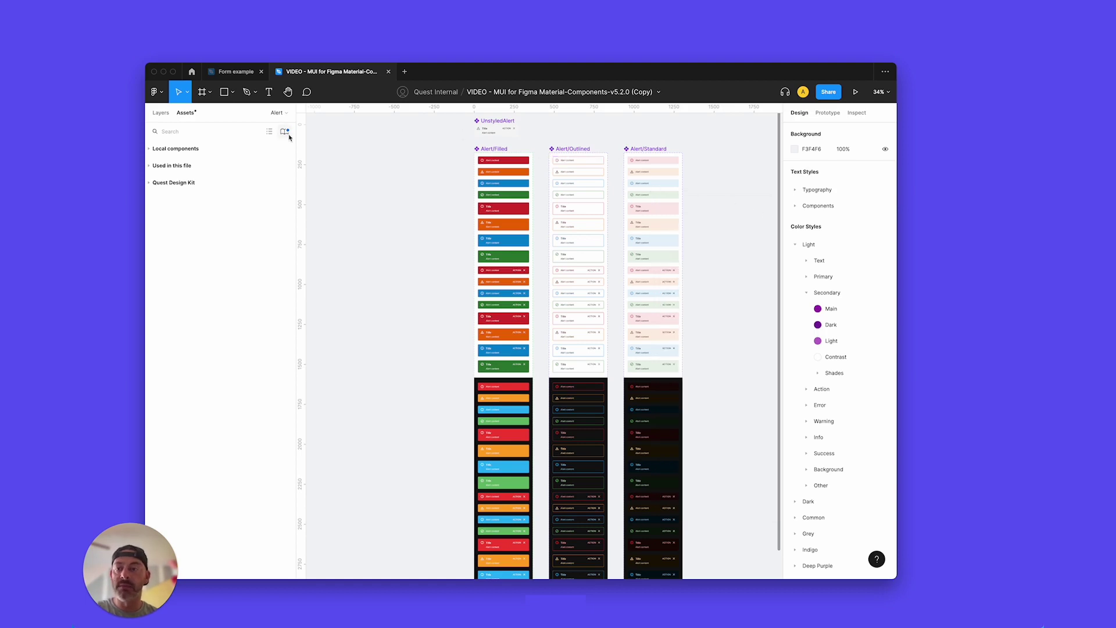
Open the Text Field page and select the Medium Enabled Has Value text field with helper text
{"action": "left_click", "coordinate": [161, 113]}
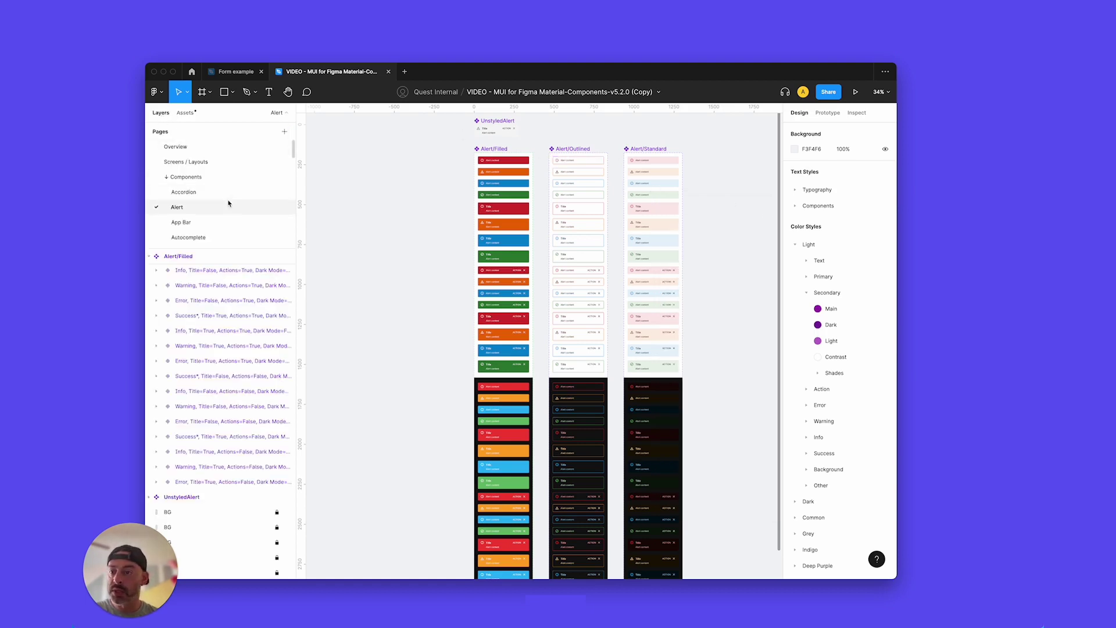
{"action": "scroll", "coordinate": [227, 203], "scroll_direction": "down", "scroll_amount": 5}
{"action": "scroll", "coordinate": [228, 203], "scroll_direction": "down", "scroll_amount": 10}
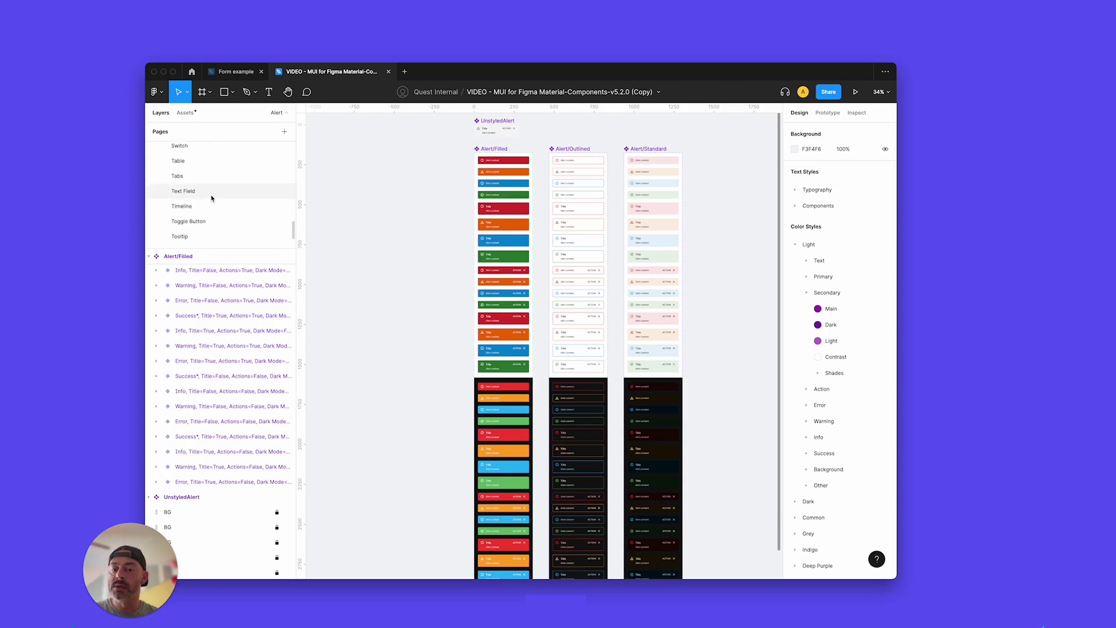
{"action": "left_click", "coordinate": [210, 192]}
{"action": "scroll", "coordinate": [452, 243], "scroll_direction": "down", "scroll_amount": 5}
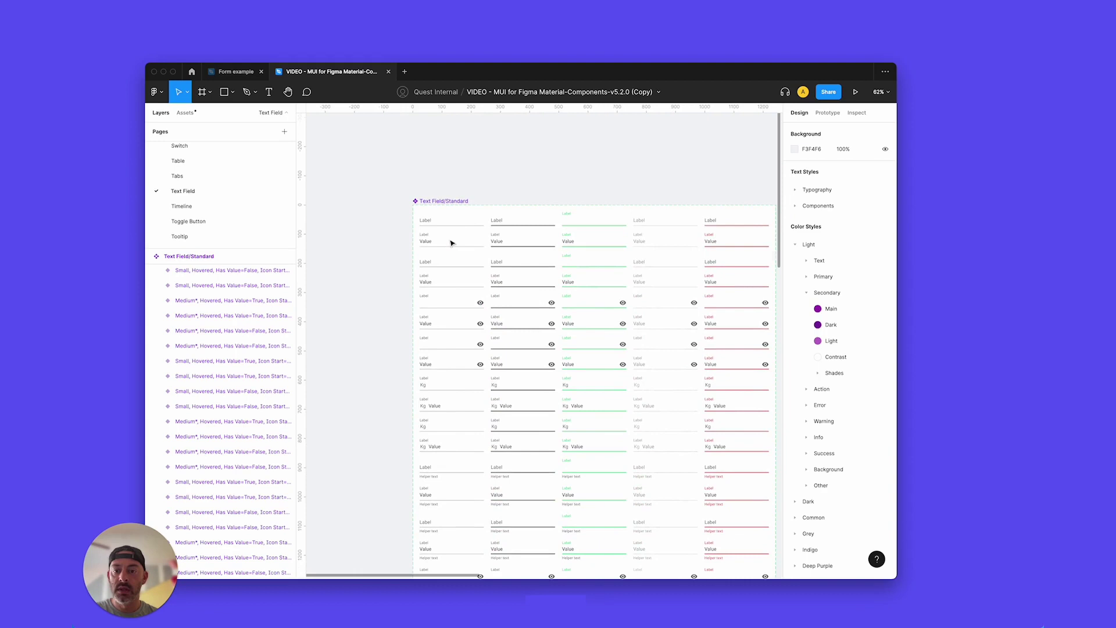
{"action": "scroll", "coordinate": [444, 448], "scroll_direction": "down", "scroll_amount": 2}
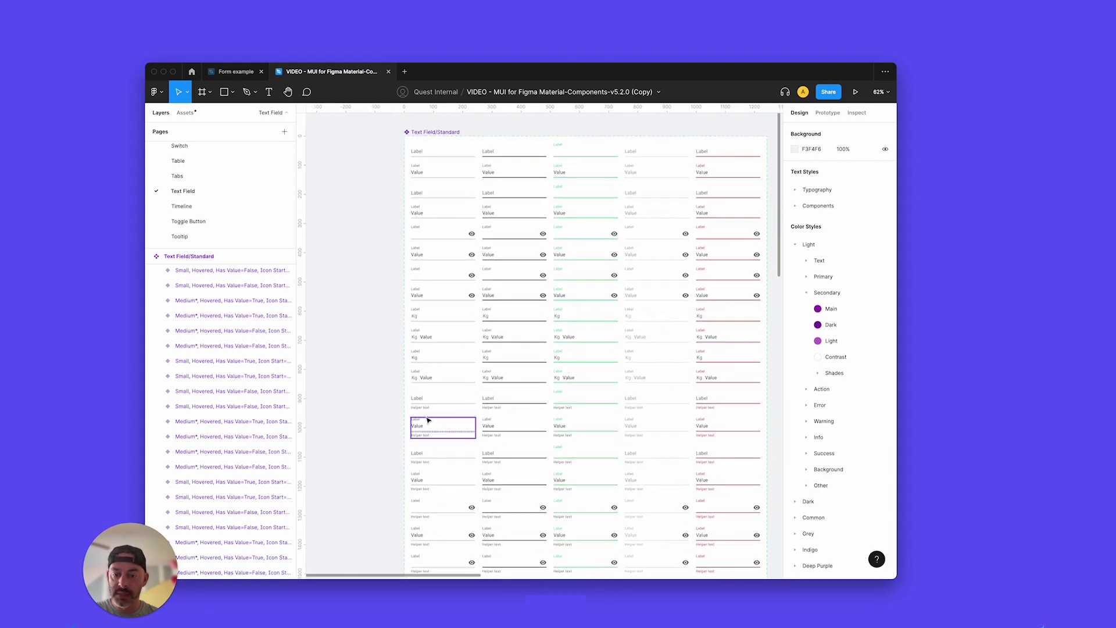
{"action": "left_click", "coordinate": [440, 429]}
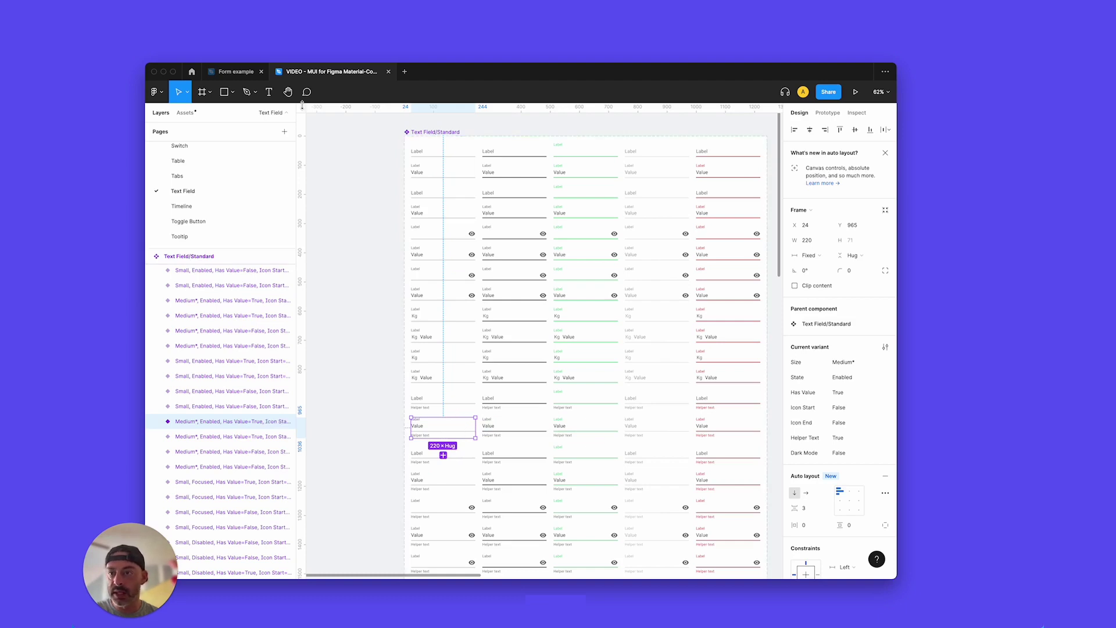
Paste two copies of the text field into the Form frame in the Form example file
{"action": "left_click", "coordinate": [236, 73]}
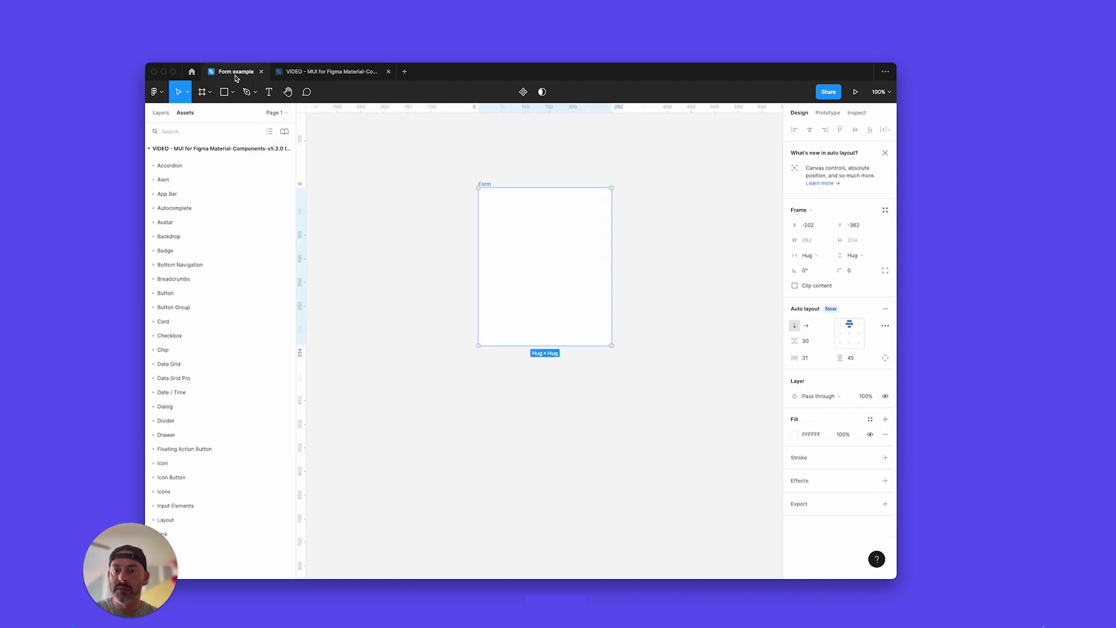
{"action": "left_click", "coordinate": [430, 158]}
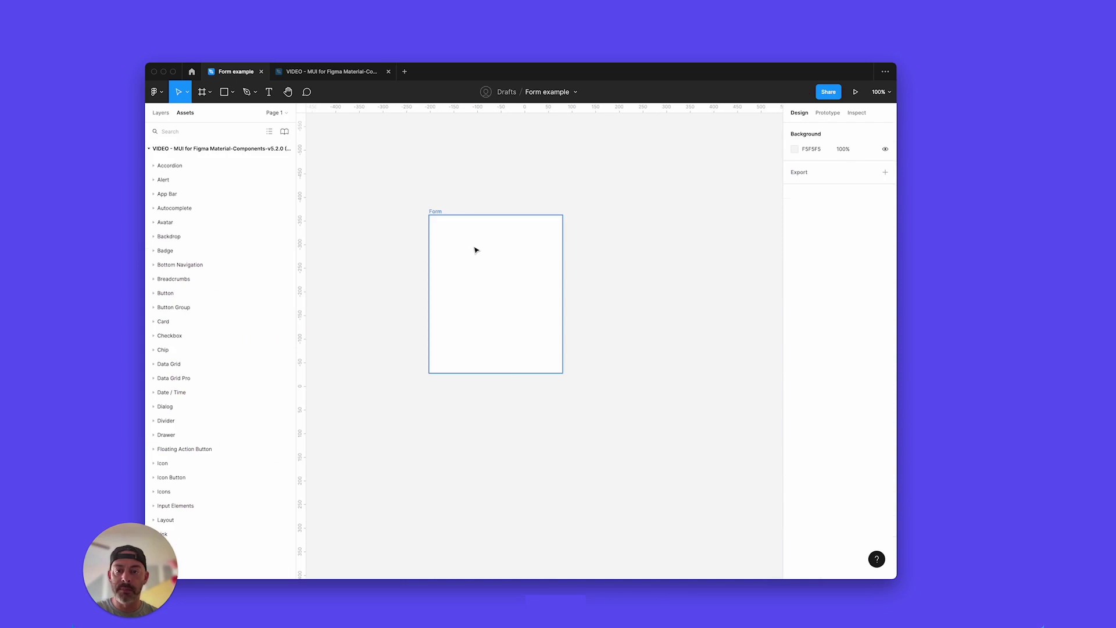
{"action": "left_click", "coordinate": [476, 250]}
{"action": "key", "text": "super+v"}
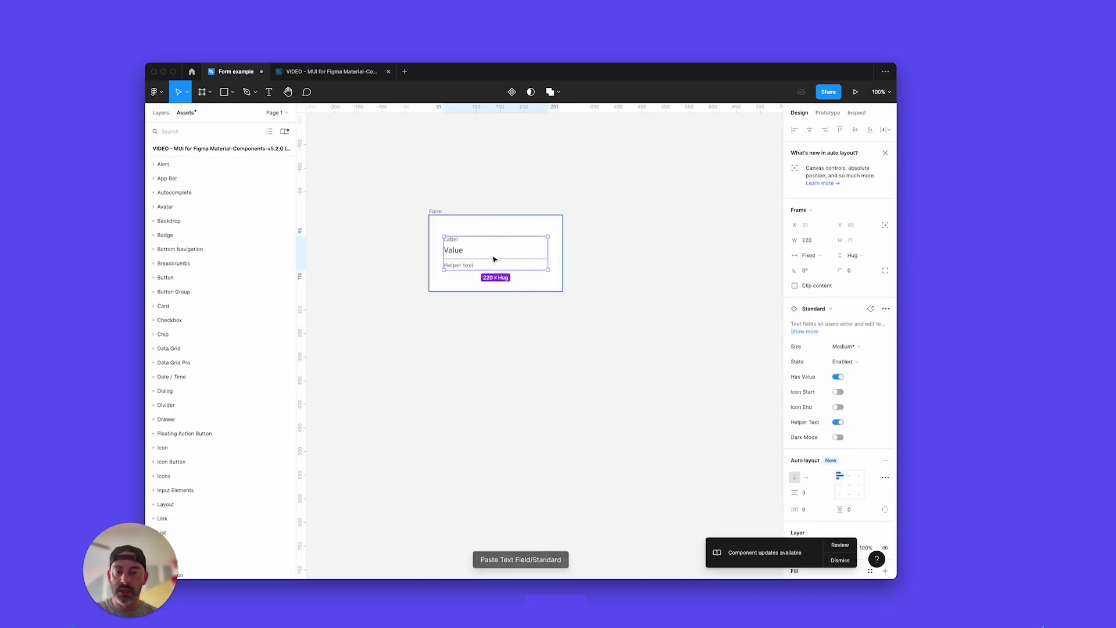
{"action": "key", "text": "super+v"}
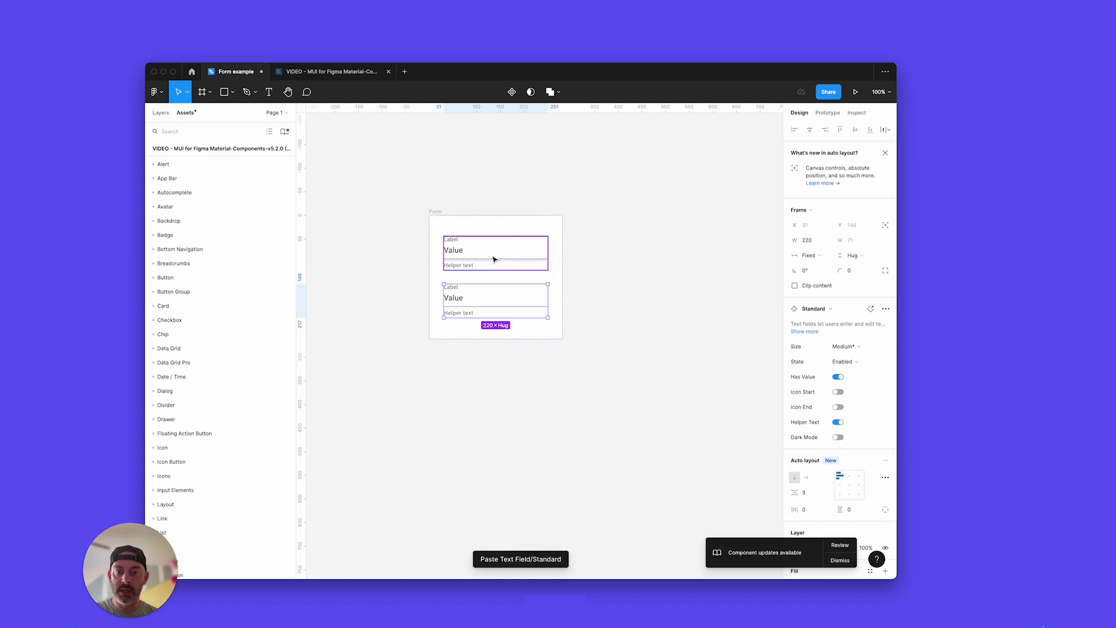
{"action": "key", "text": "f"}
{"action": "left_click", "coordinate": [456, 242]}
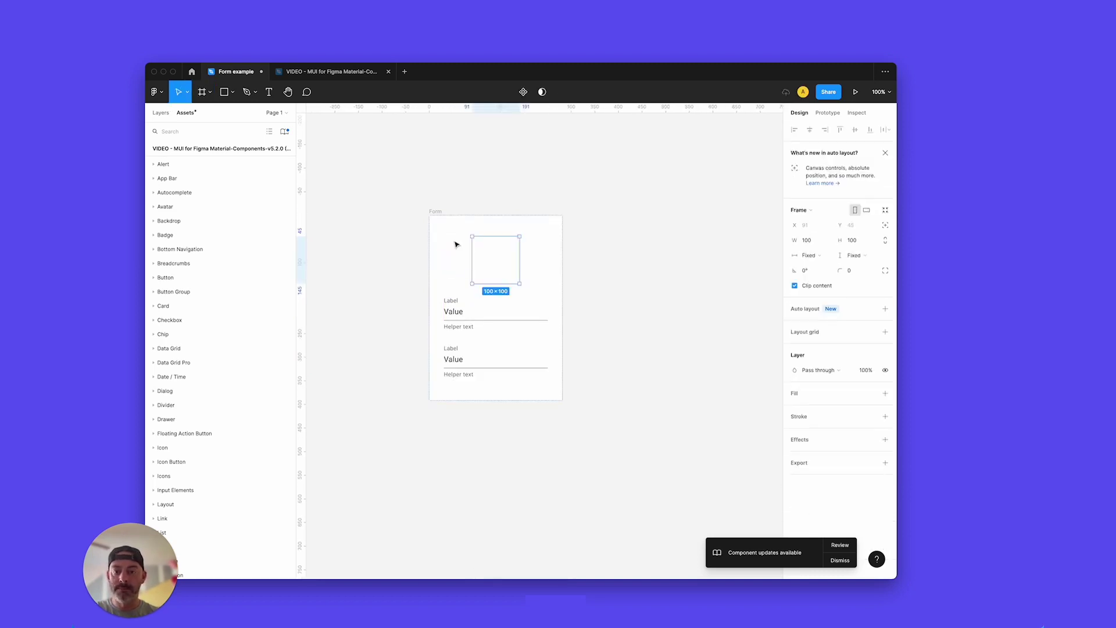
{"action": "key", "text": "super+z"}
{"action": "key", "text": "super+shift+z"}
{"action": "key", "text": "super+z"}
Relabel the first text field 'Name' and begin editing the second field's label
{"action": "left_click", "coordinate": [454, 243]}
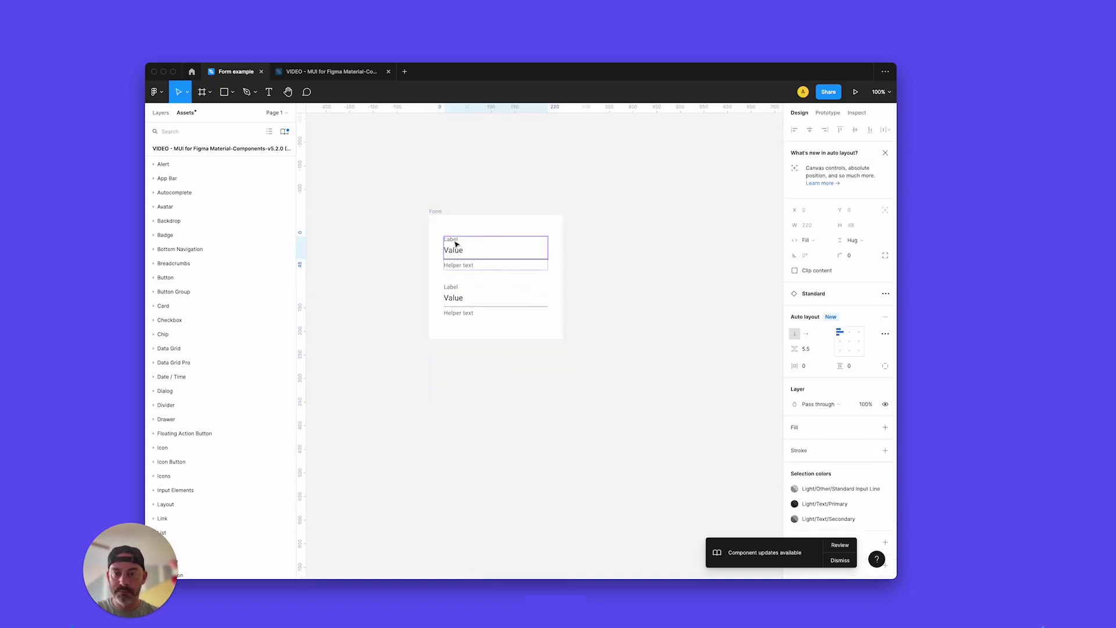
{"action": "double_click", "coordinate": [451, 240]}
{"action": "double_click", "coordinate": [451, 240]}
{"action": "type", "text": "Name"}
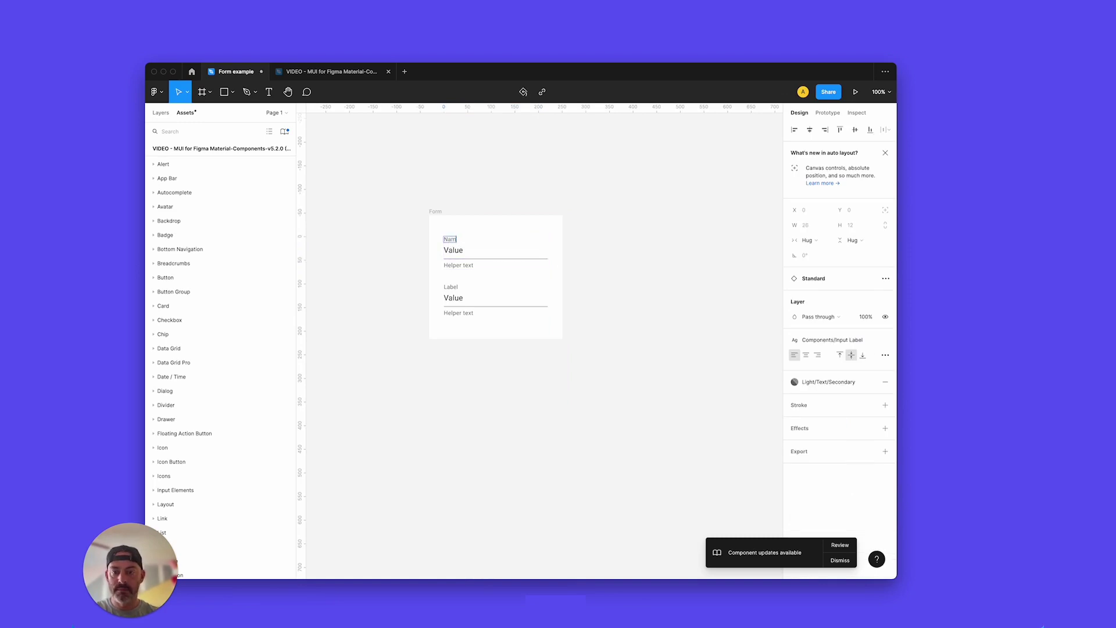
{"action": "double_click", "coordinate": [451, 286]}
Label the second text field 'Password'
{"action": "type", "text": "Password"}
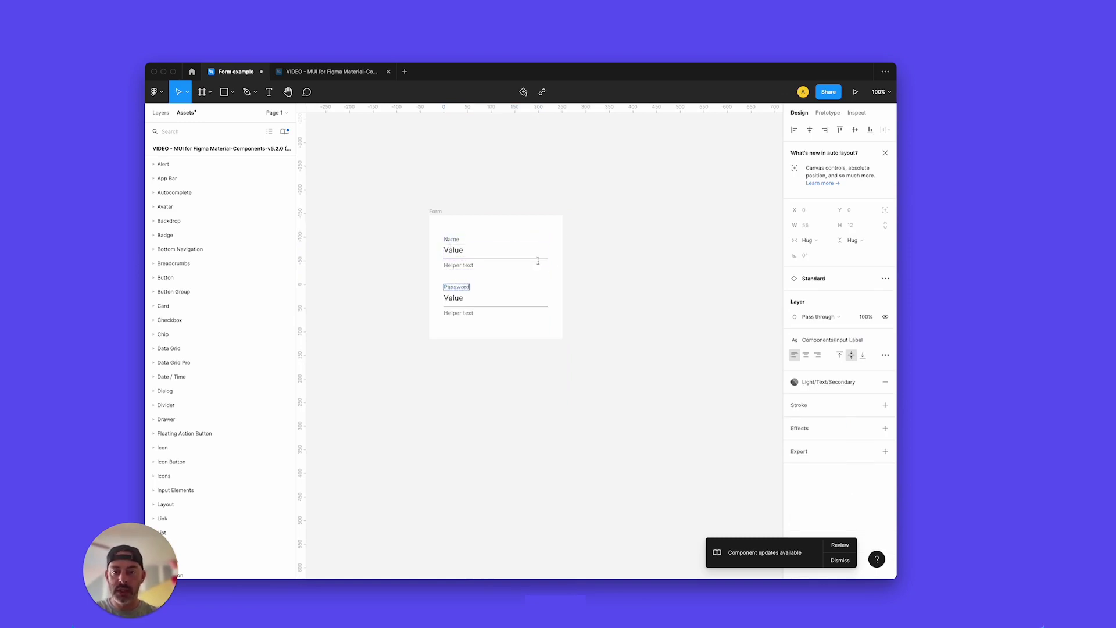
{"action": "key", "text": "Escape"}
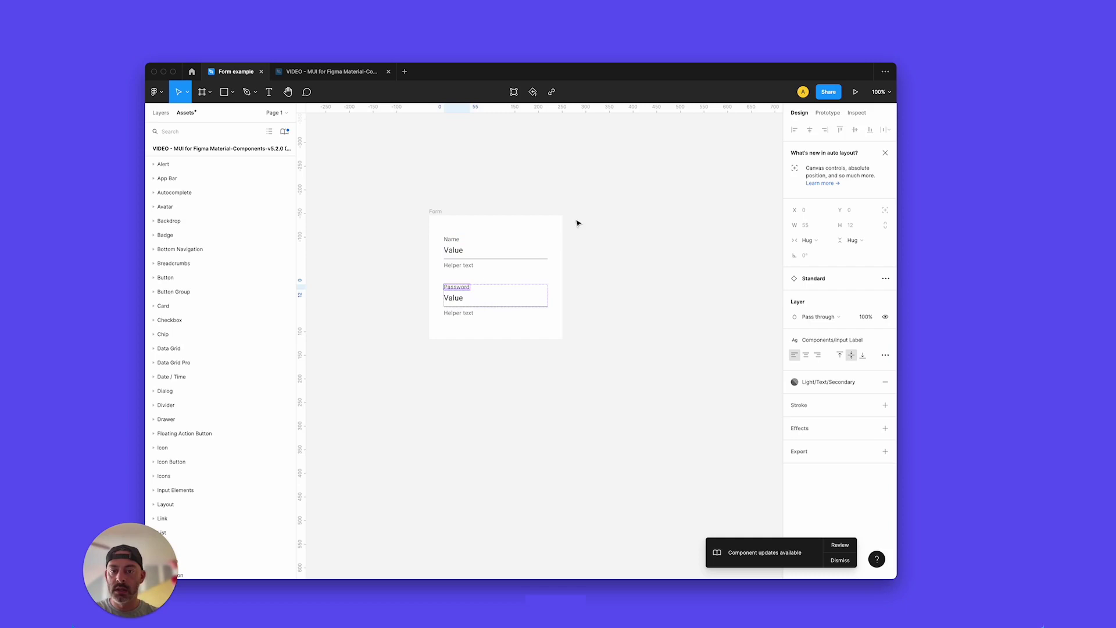
{"action": "left_click", "coordinate": [517, 198]}
Paste the green LARGE contained button below the Password field, right-aligned
{"action": "left_click", "coordinate": [317, 70]}
{"action": "scroll", "coordinate": [226, 165], "scroll_direction": "up", "scroll_amount": 10}
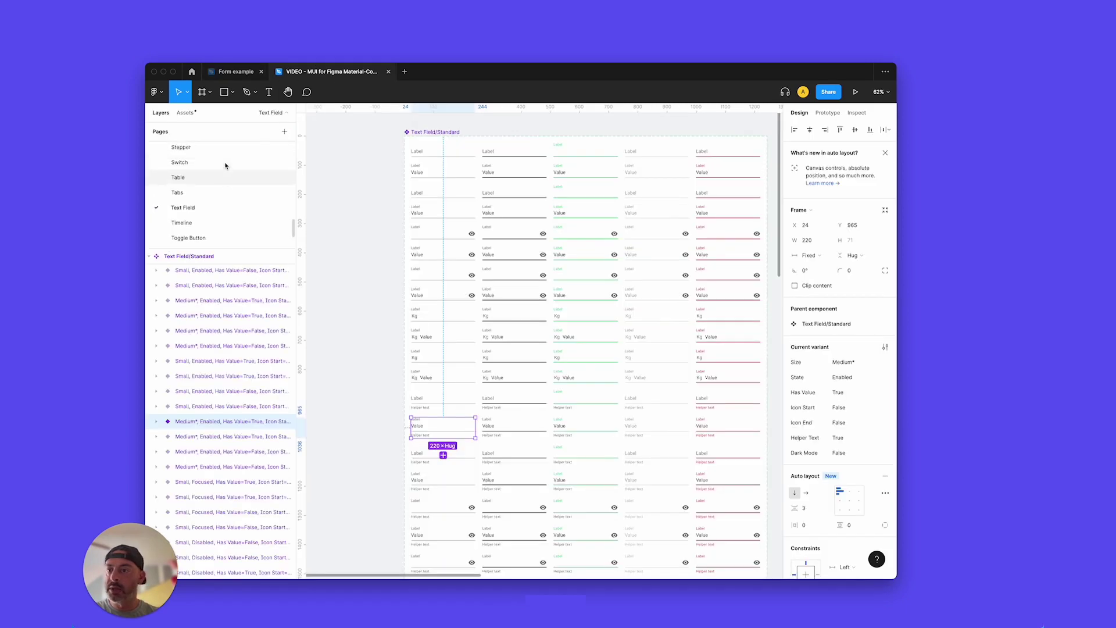
{"action": "scroll", "coordinate": [215, 166], "scroll_direction": "up", "scroll_amount": 5}
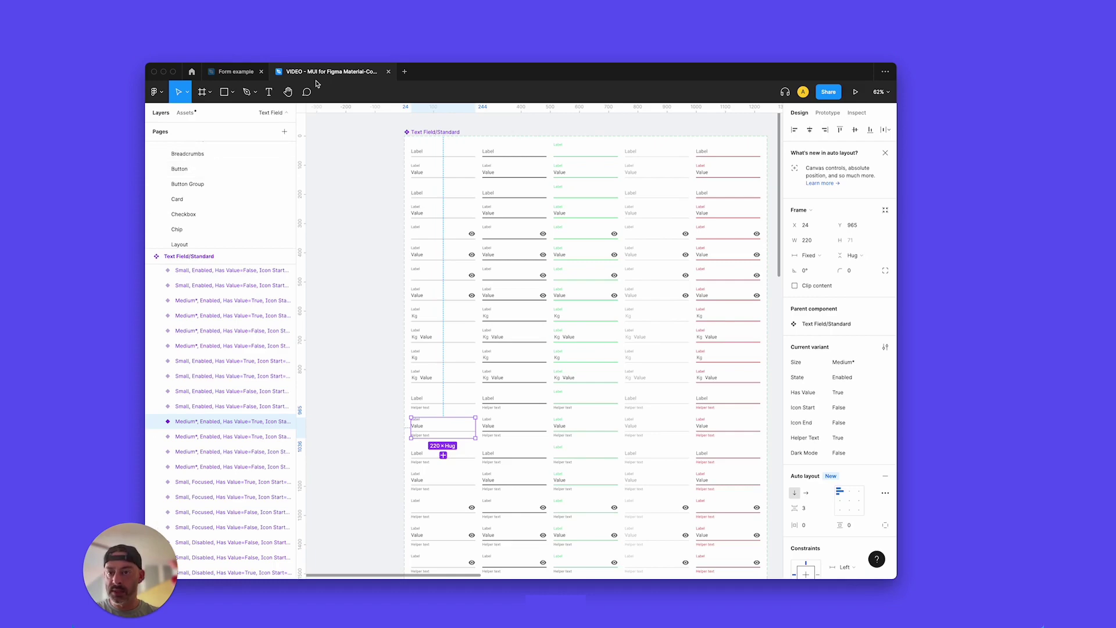
{"action": "left_click", "coordinate": [186, 169]}
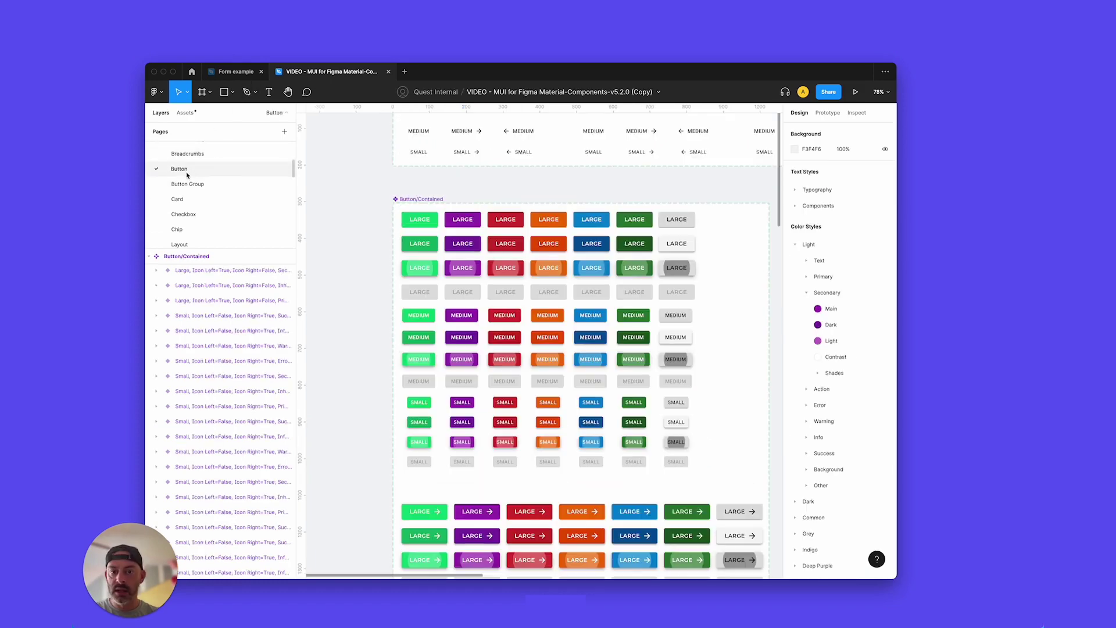
{"action": "left_click", "coordinate": [420, 219]}
{"action": "left_click", "coordinate": [227, 73]}
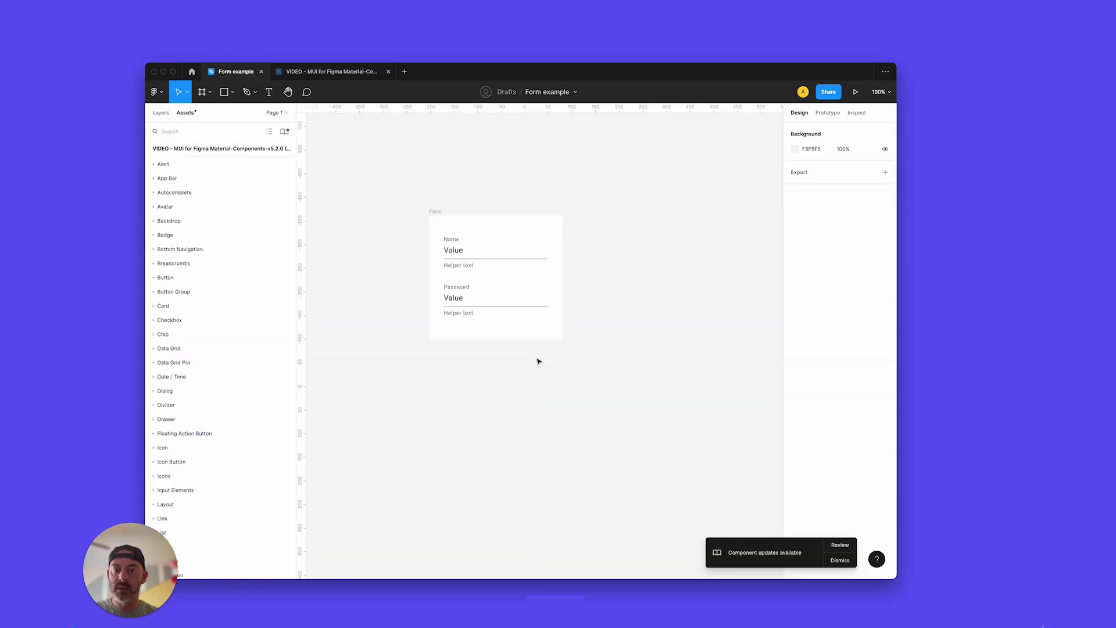
{"action": "left_click", "coordinate": [482, 298]}
{"action": "key", "text": "super+v"}
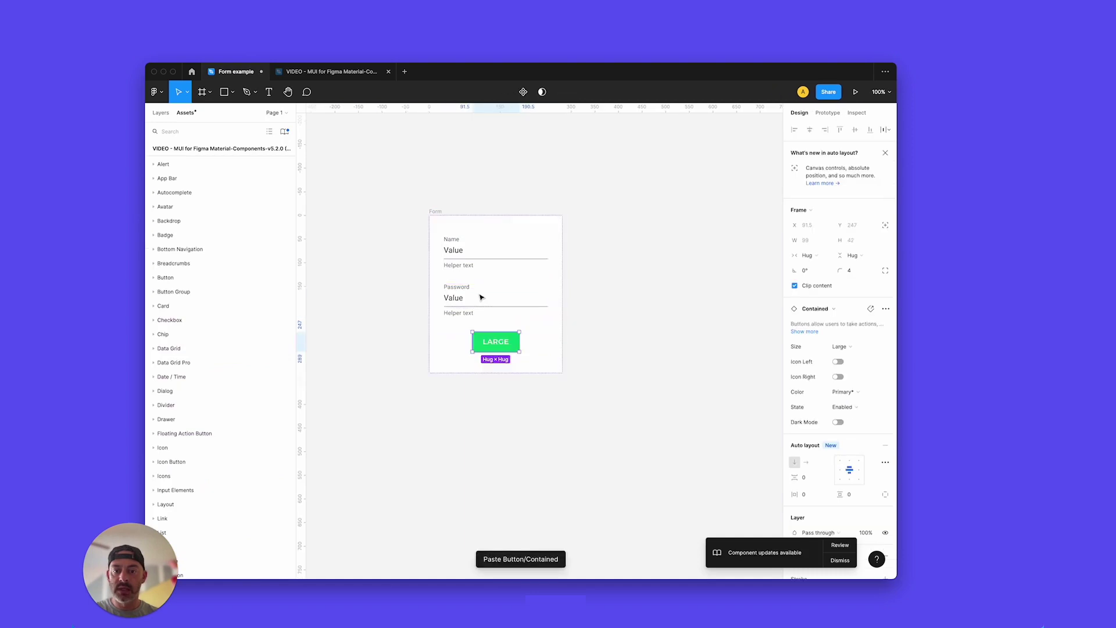
{"action": "left_click", "coordinate": [858, 468]}
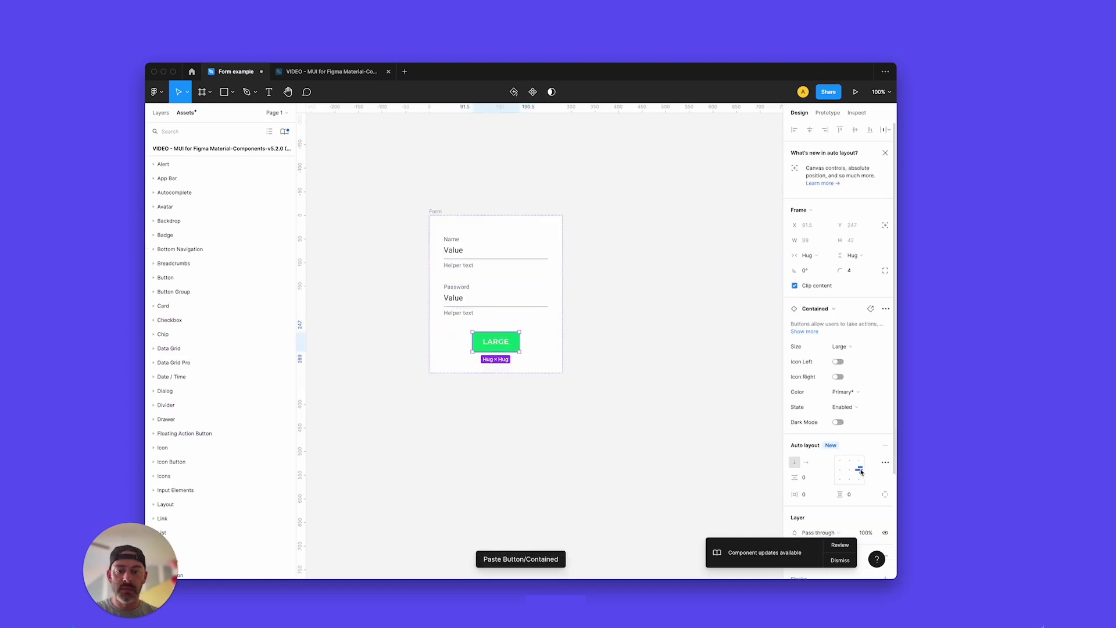
Give the Form frame auto layout with its contents aligned right
{"action": "left_click", "coordinate": [161, 112]}
{"action": "left_click", "coordinate": [175, 146]}
{"action": "key", "text": "shift+a"}
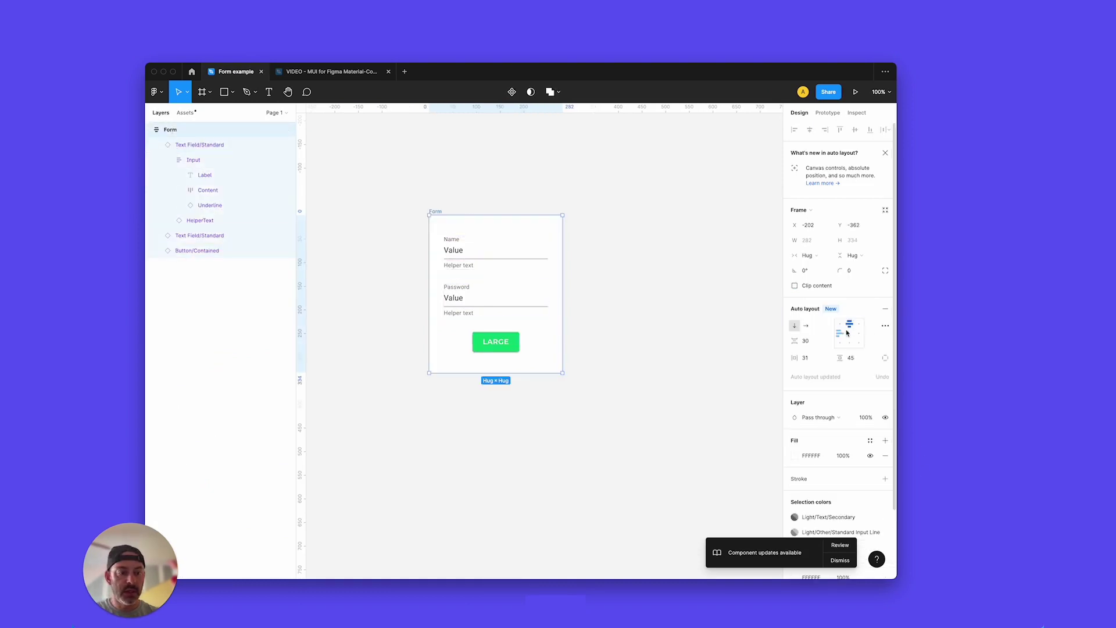
{"action": "left_click", "coordinate": [859, 324]}
Change the button's label from LARGE to SUBMIT
{"action": "double_click", "coordinate": [525, 345]}
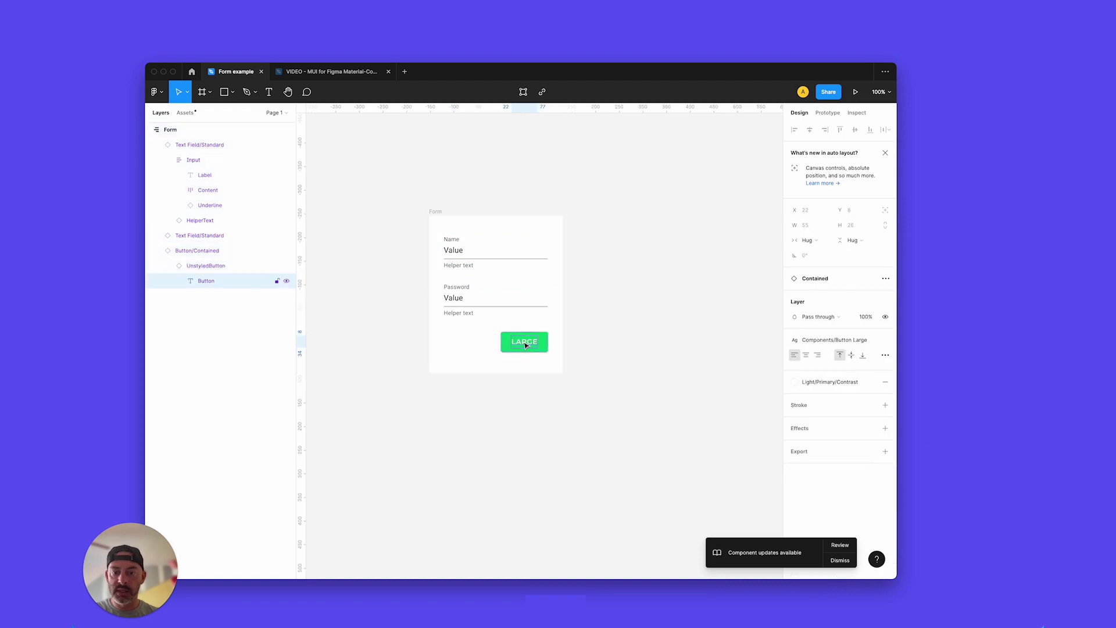
{"action": "type", "text": "SUBMIT"}
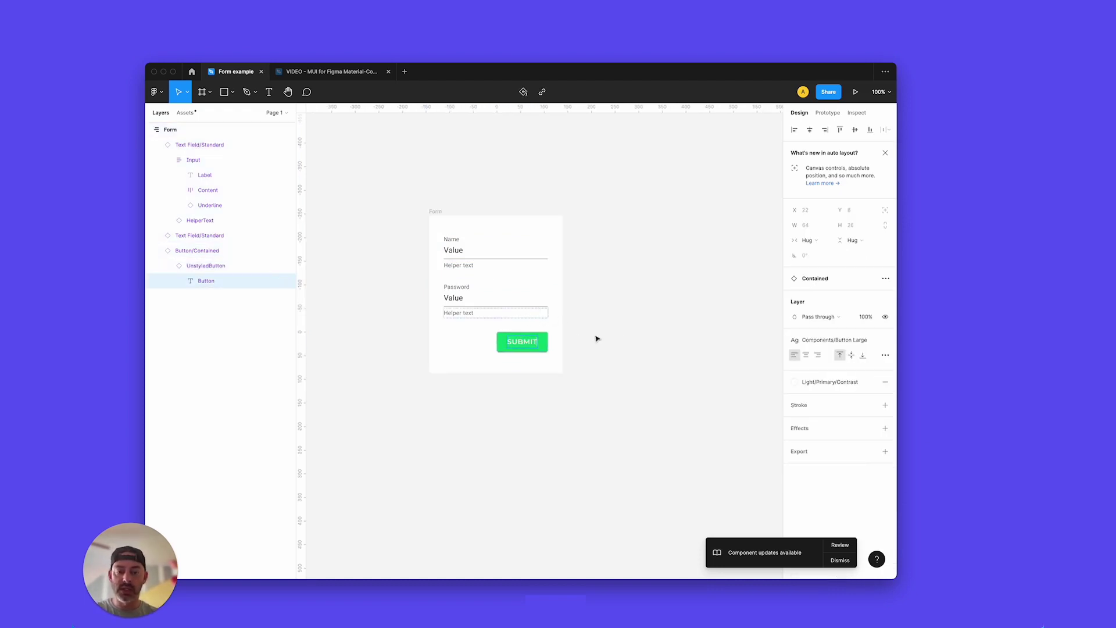
{"action": "key", "text": "Escape"}
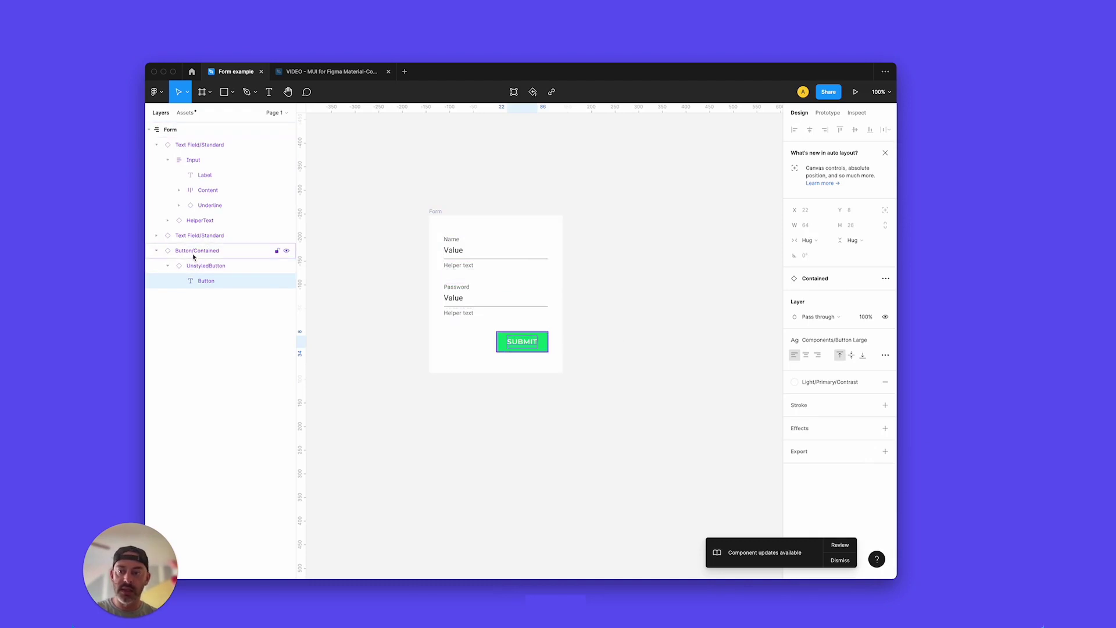
{"action": "left_click", "coordinate": [665, 333]}
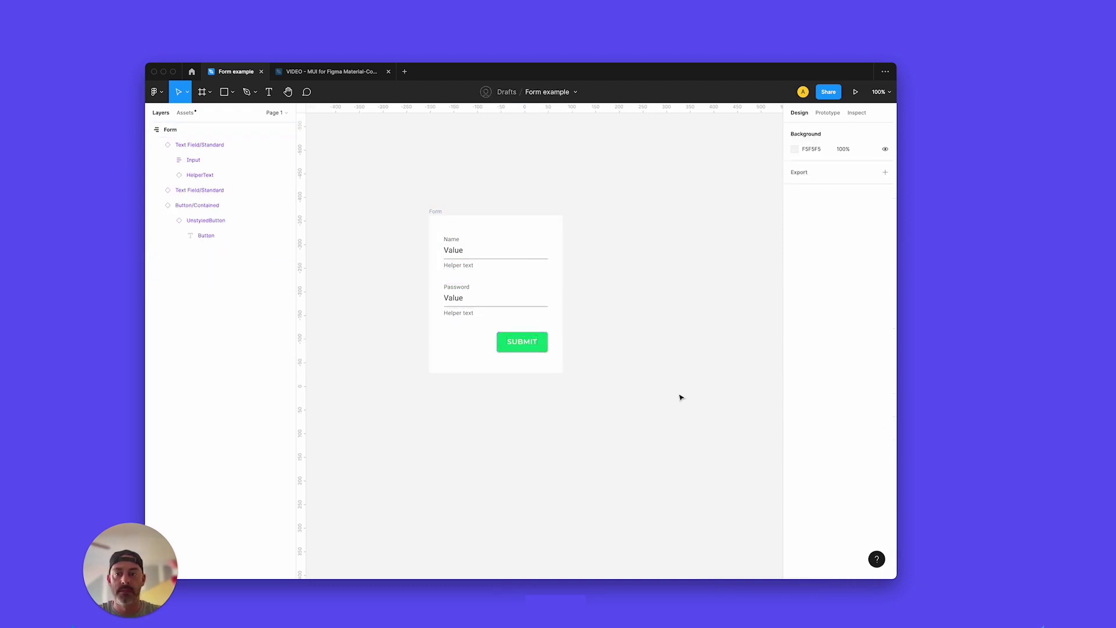
{"action": "left_click", "coordinate": [269, 94]}
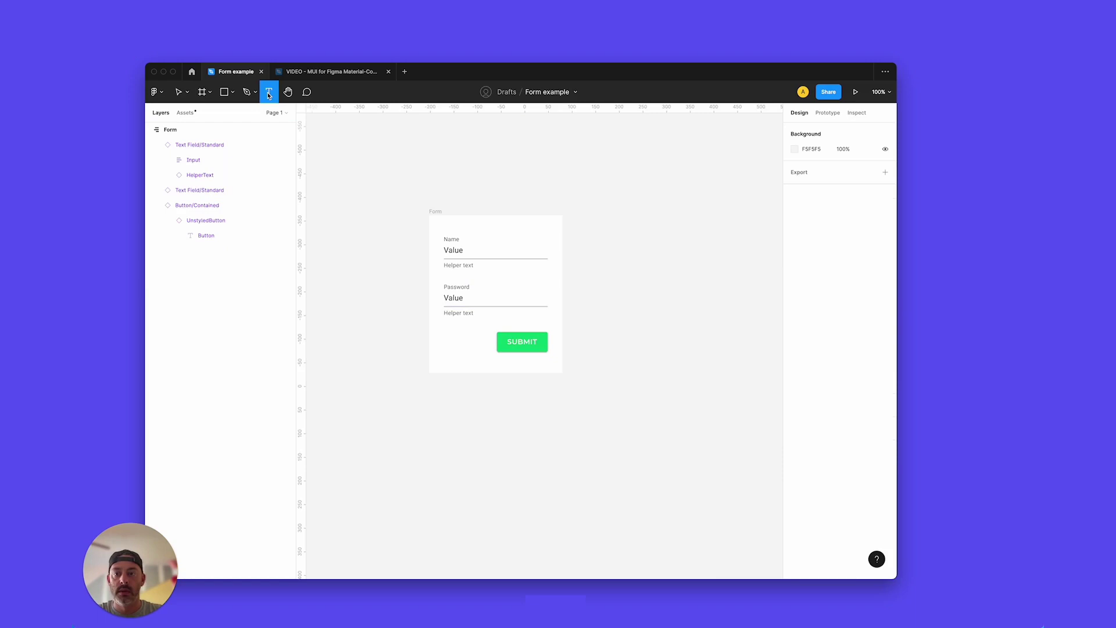
Add a 'SUBMIT FORM' text heading at the top of the form set to Fill container width
{"action": "left_click_drag", "start_coordinate": [443, 228], "coordinate": [535, 247]}
{"action": "type", "text": "SUBMIT FORM"}
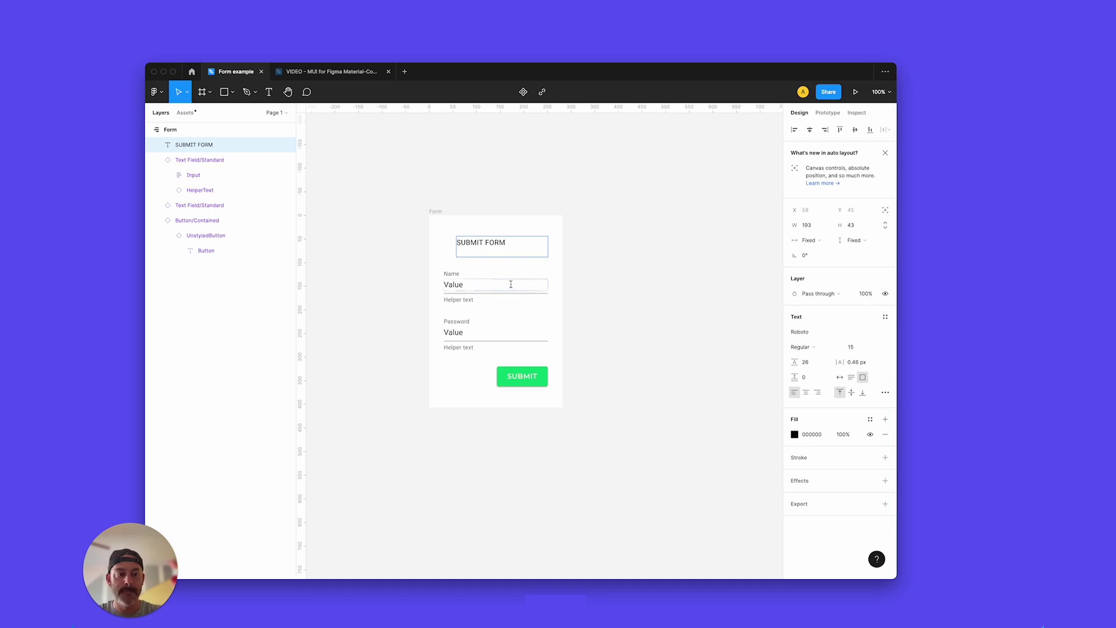
{"action": "key", "text": "Escape"}
{"action": "left_click", "coordinate": [808, 240]}
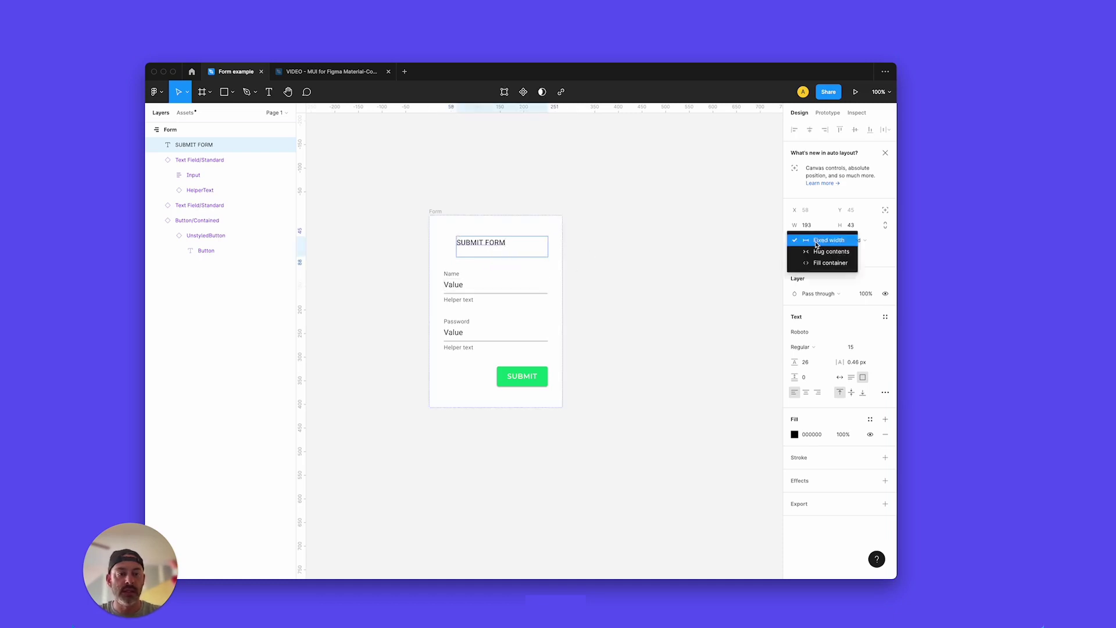
{"action": "left_click", "coordinate": [823, 264]}
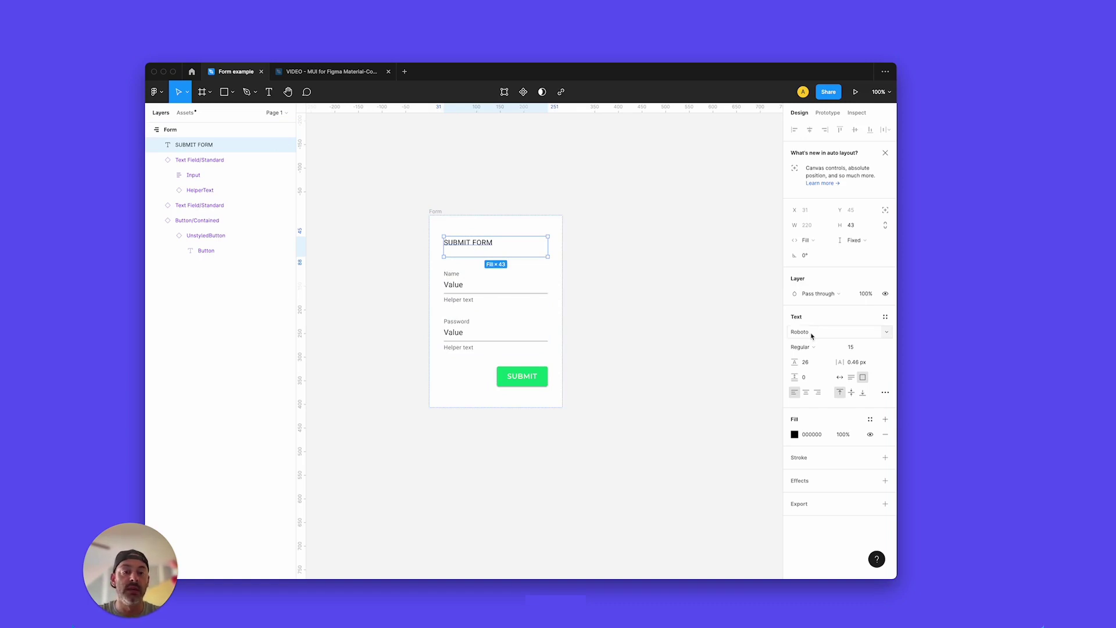
{"action": "left_click", "coordinate": [189, 113]}
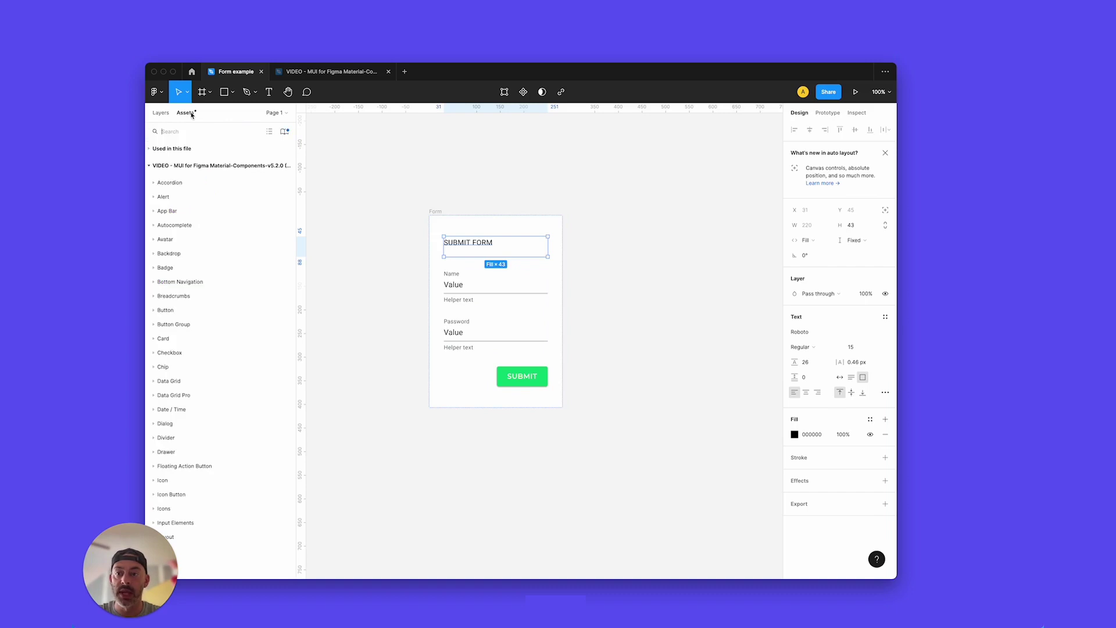
Toggle the MUI team library off and back on to refresh it
{"action": "left_click", "coordinate": [285, 133]}
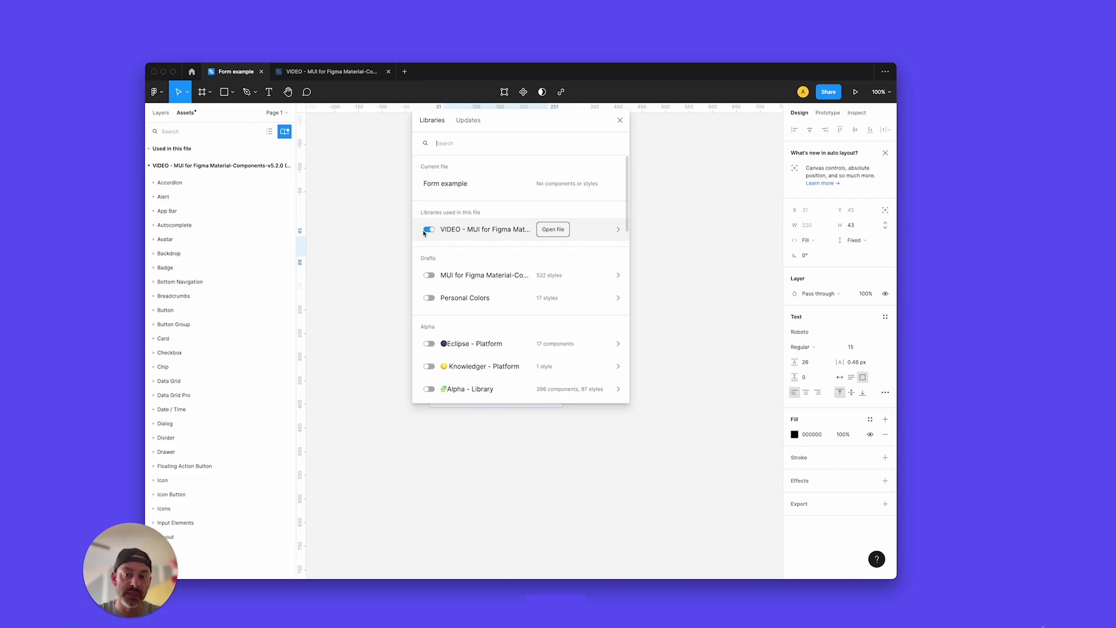
{"action": "left_click", "coordinate": [426, 231]}
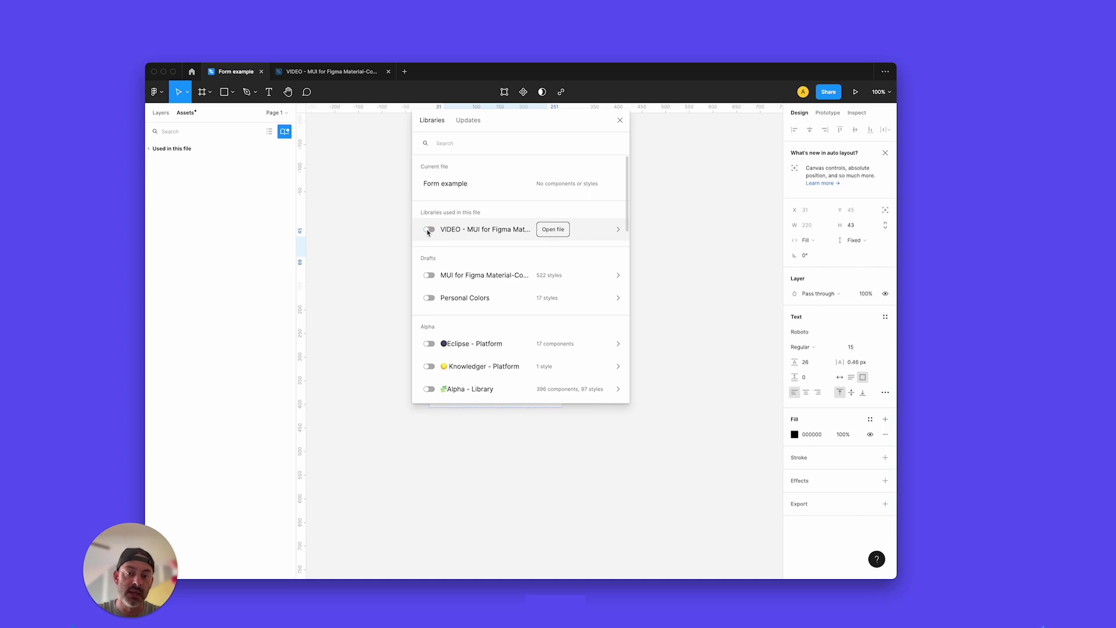
{"action": "left_click", "coordinate": [428, 231]}
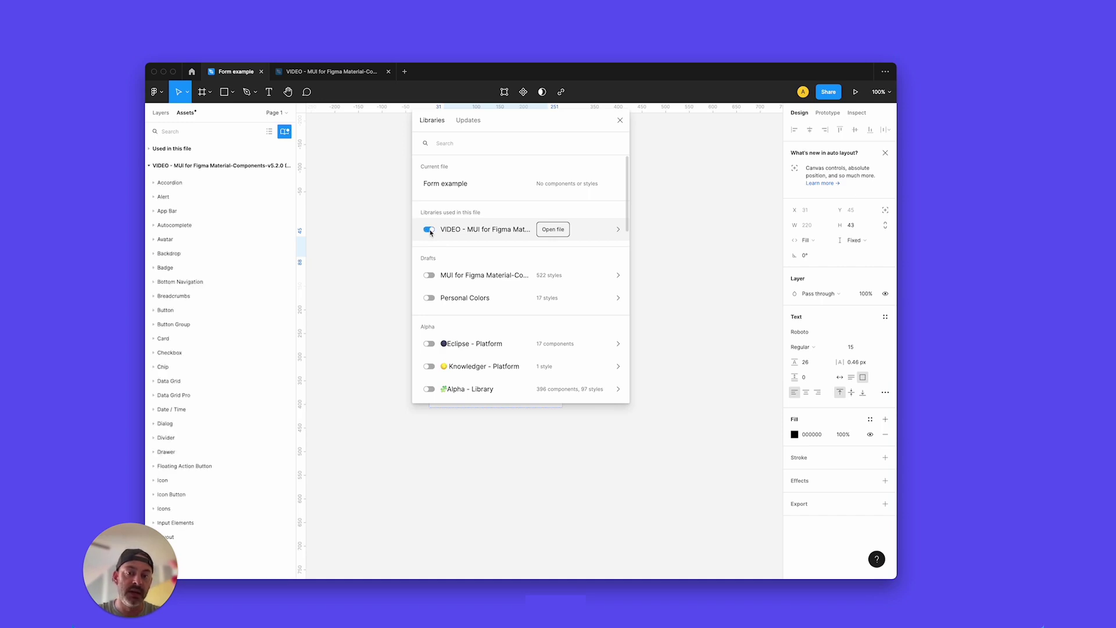
{"action": "left_click", "coordinate": [619, 120]}
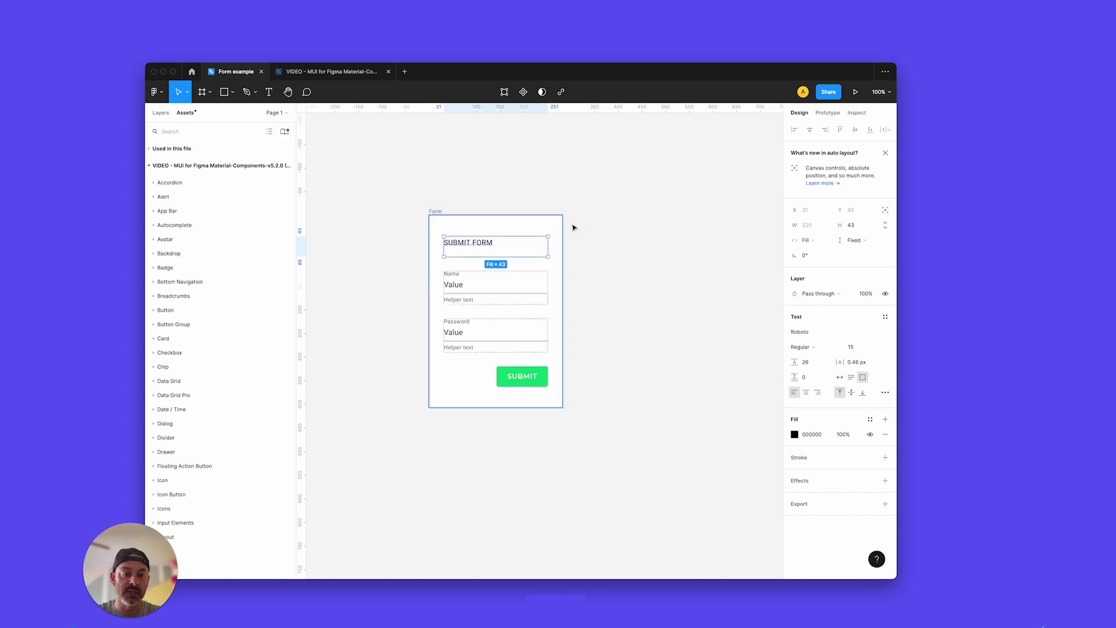
Apply the Components/Button Large text style to the SUBMIT FORM heading
{"action": "left_click", "coordinate": [886, 318]}
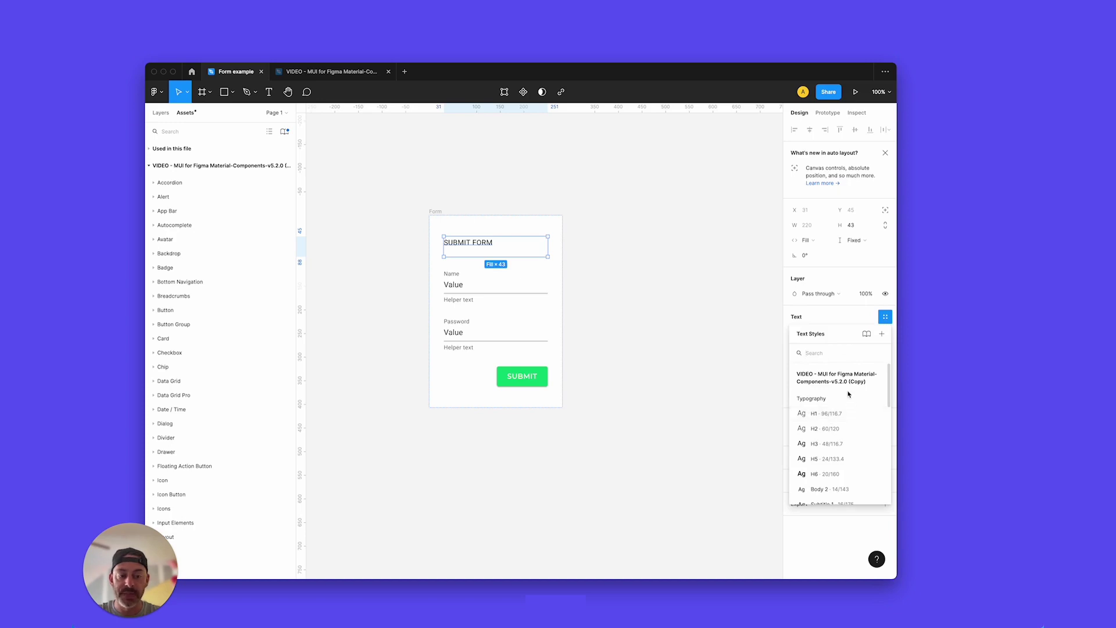
{"action": "scroll", "coordinate": [831, 459], "scroll_direction": "down", "scroll_amount": 2}
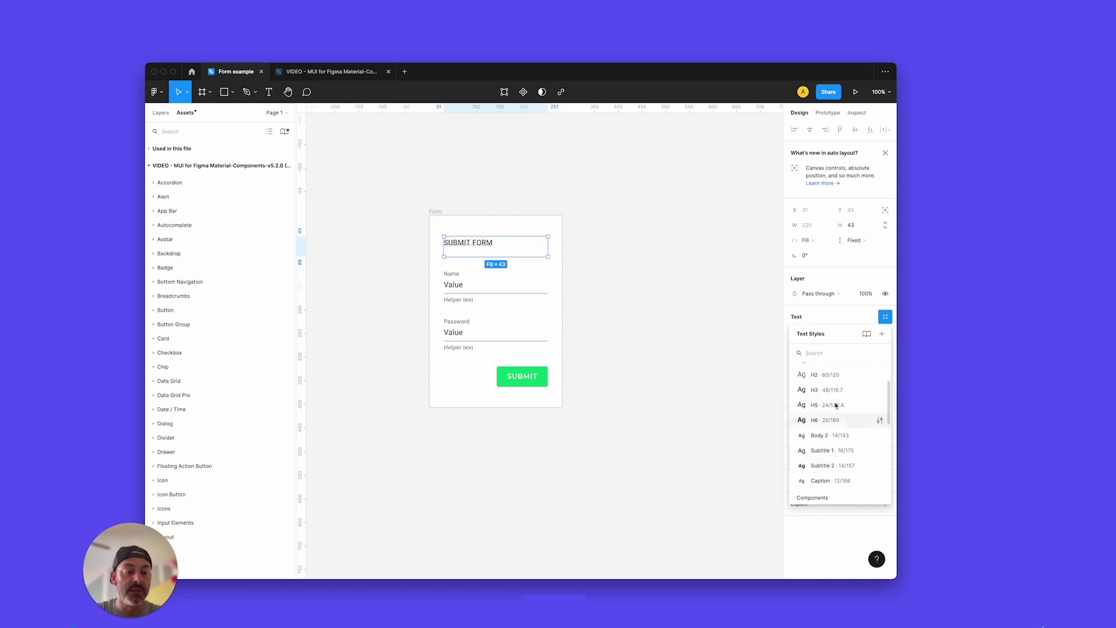
{"action": "scroll", "coordinate": [836, 397], "scroll_direction": "down", "scroll_amount": 3}
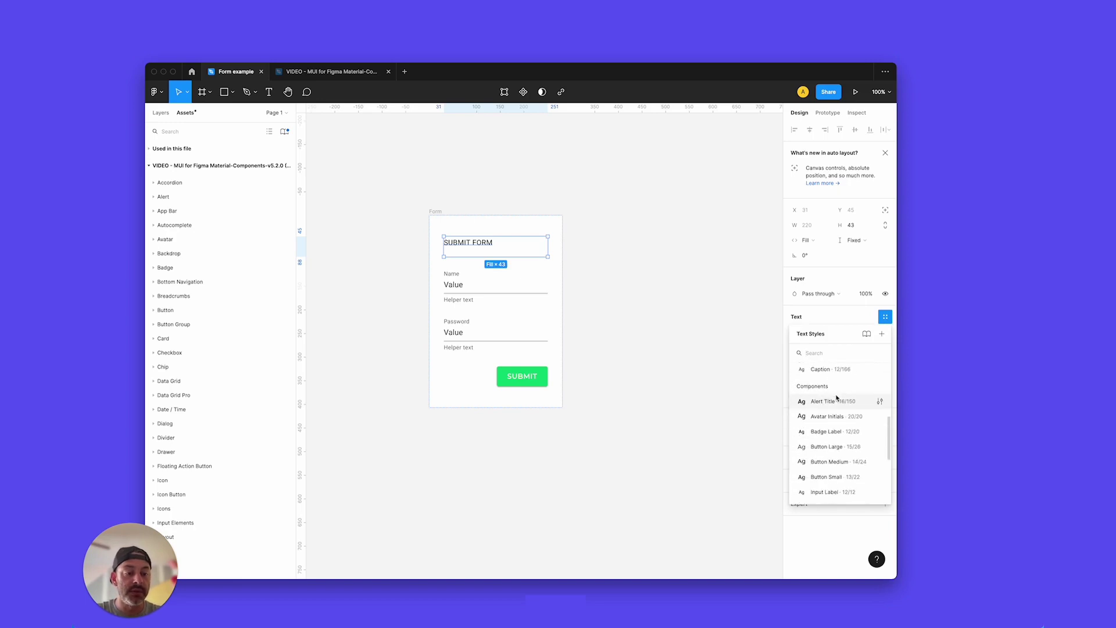
{"action": "left_click", "coordinate": [849, 450]}
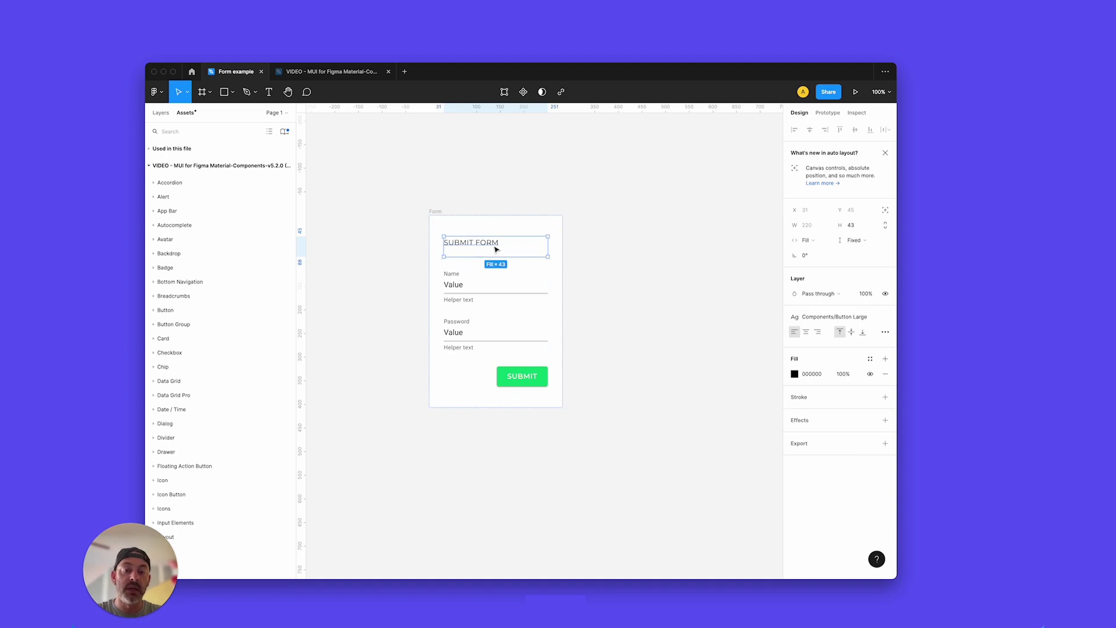
Turn the Form frame into a component
{"action": "left_click", "coordinate": [460, 208]}
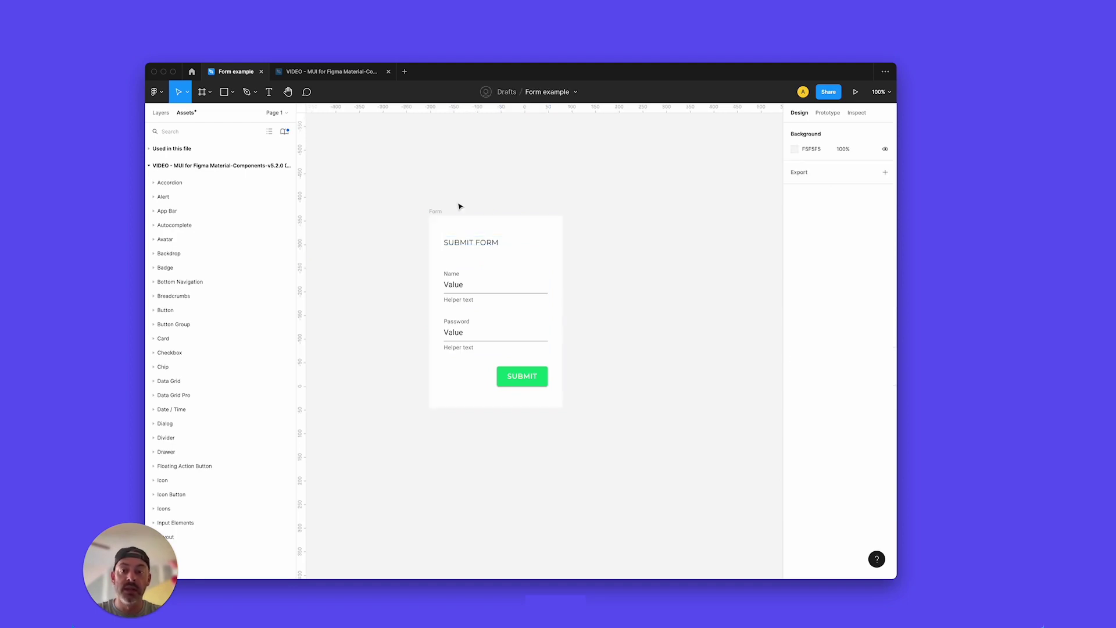
{"action": "left_click", "coordinate": [433, 212]}
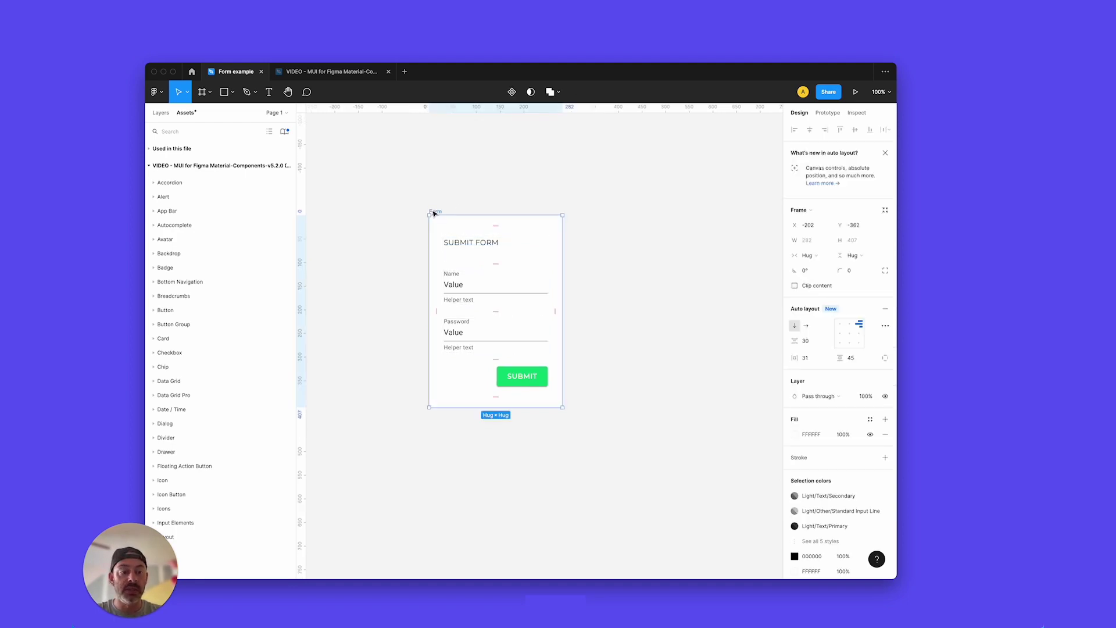
{"action": "left_click", "coordinate": [512, 93]}
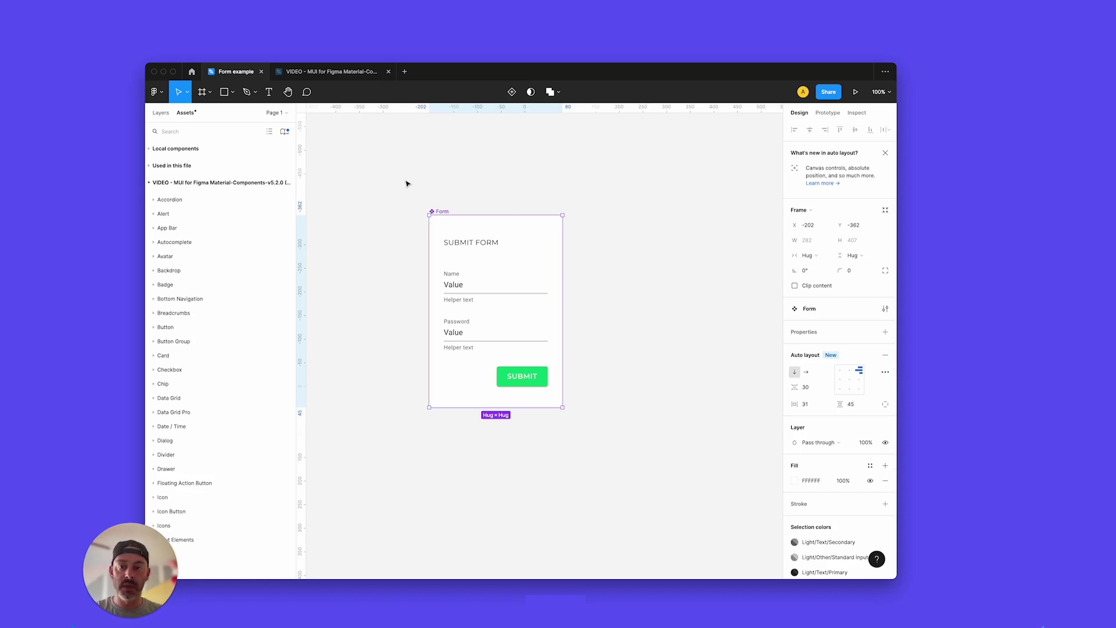
Export the Form component with the Quest plugin and view it in Quest
{"action": "left_click", "coordinate": [326, 41]}
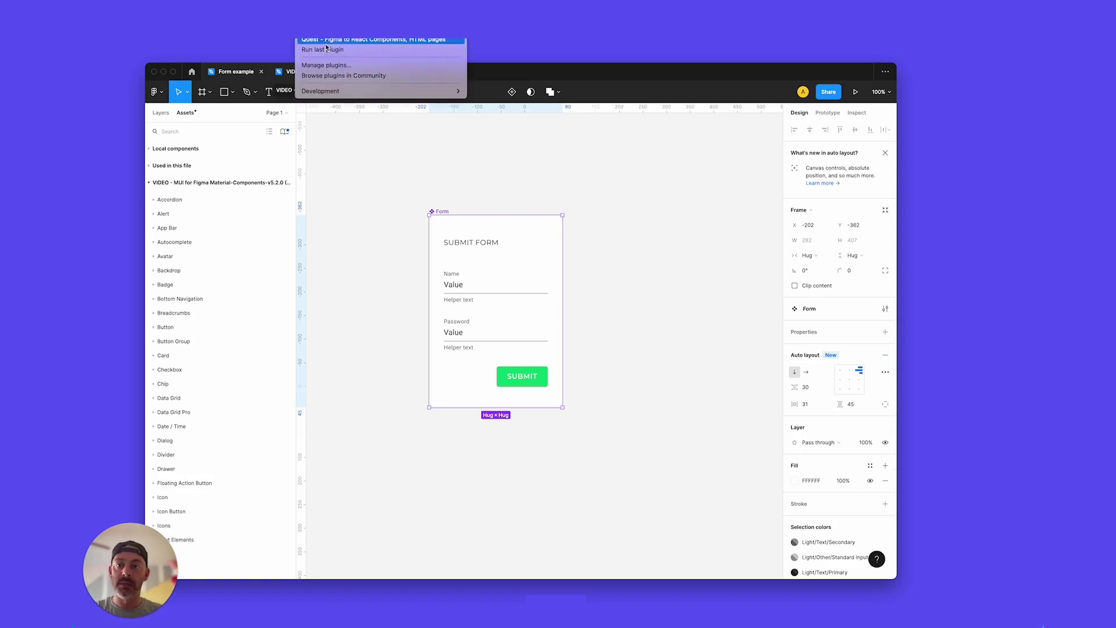
{"action": "mouse_move", "coordinate": [349, 90]}
{"action": "left_click", "coordinate": [524, 92]}
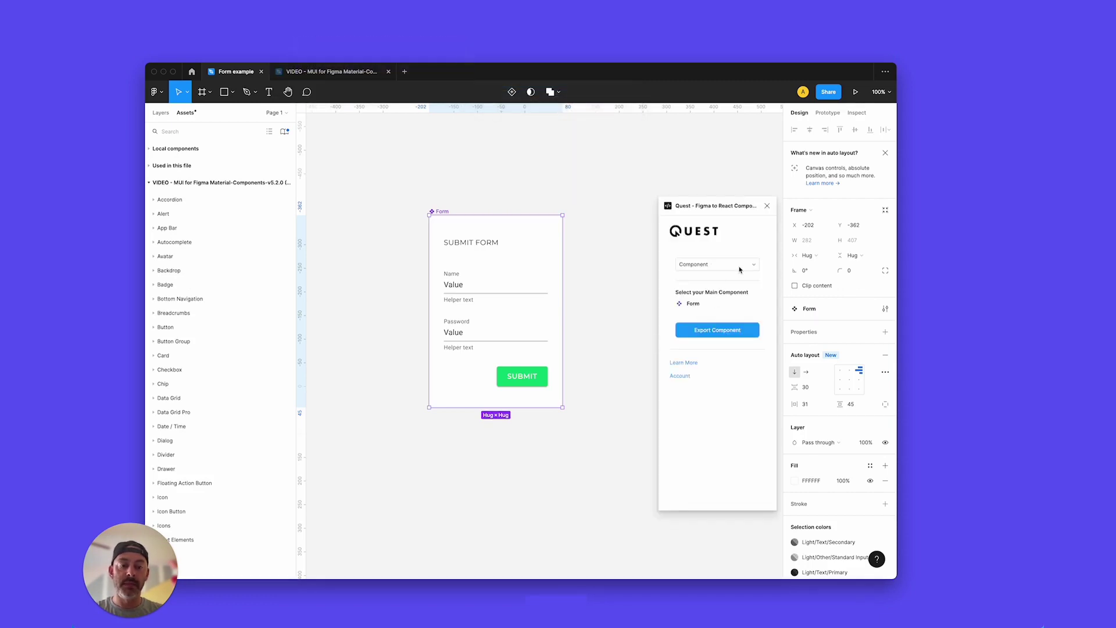
{"action": "left_click", "coordinate": [740, 268]}
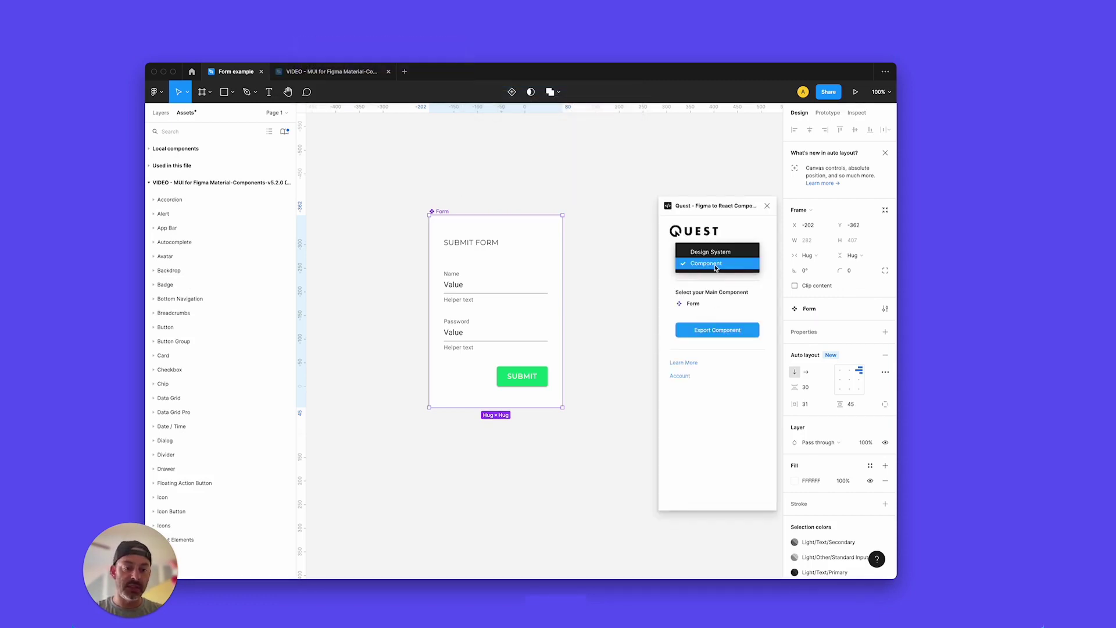
{"action": "left_click", "coordinate": [716, 267]}
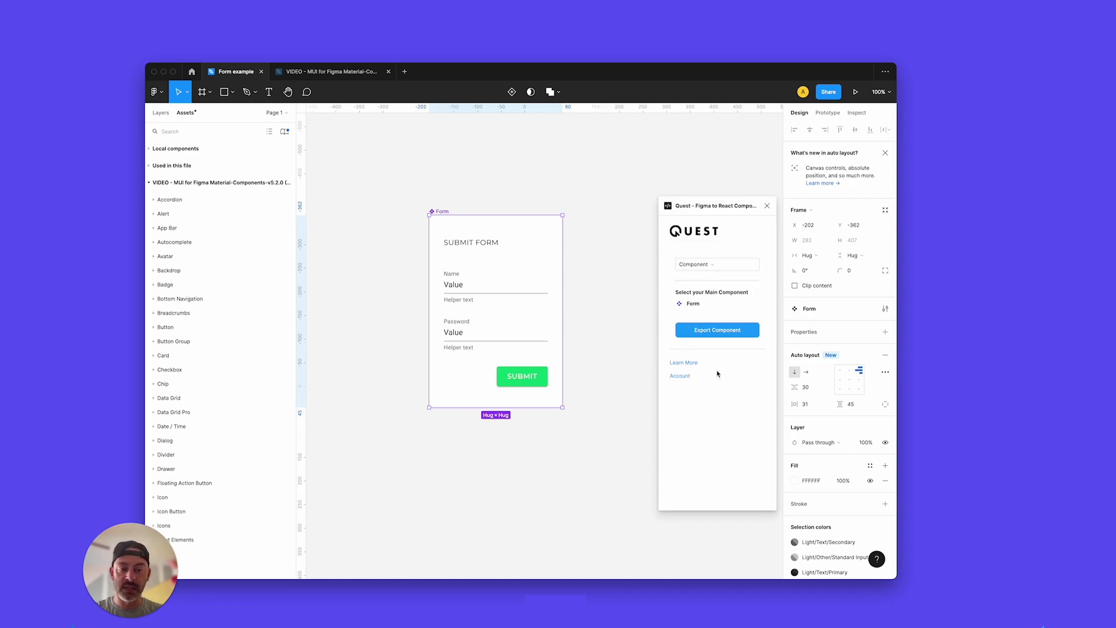
{"action": "left_click", "coordinate": [751, 335]}
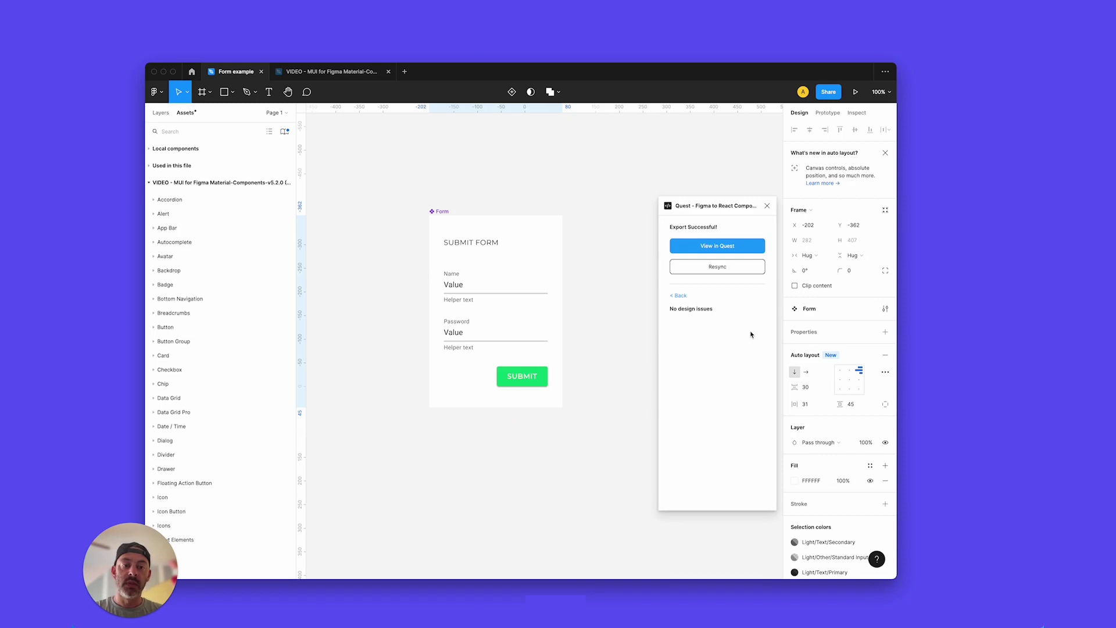
{"action": "left_click", "coordinate": [754, 250]}
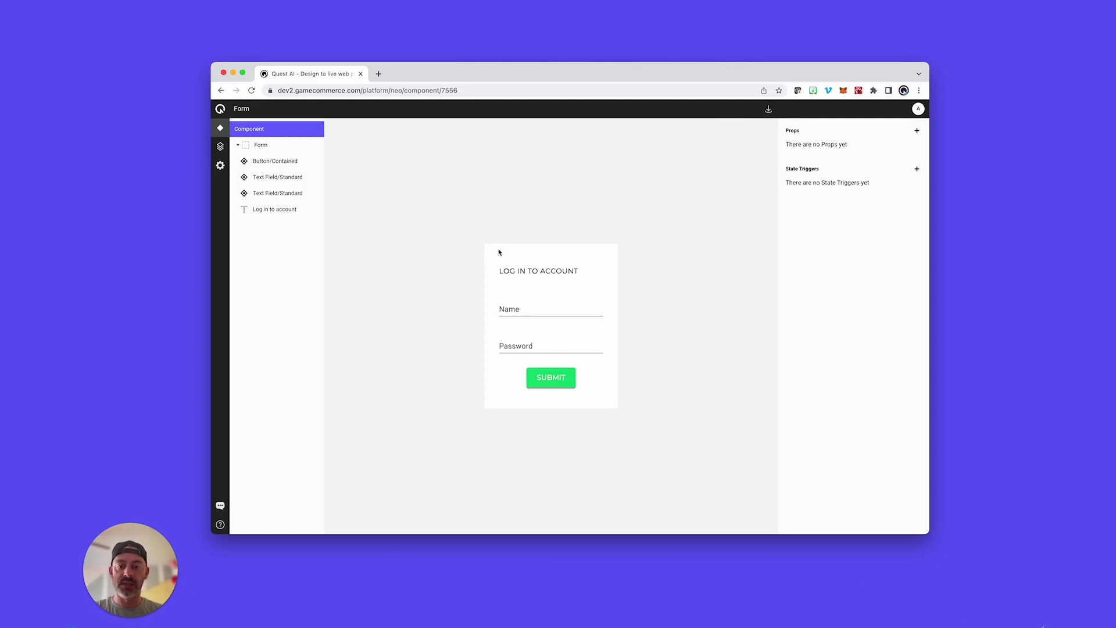
Enter 'asdfasfd' as Name and 'sadfasdf' as Password in the preview, then press SUBMIT
{"action": "left_click_drag", "start_coordinate": [498, 272], "coordinate": [593, 271]}
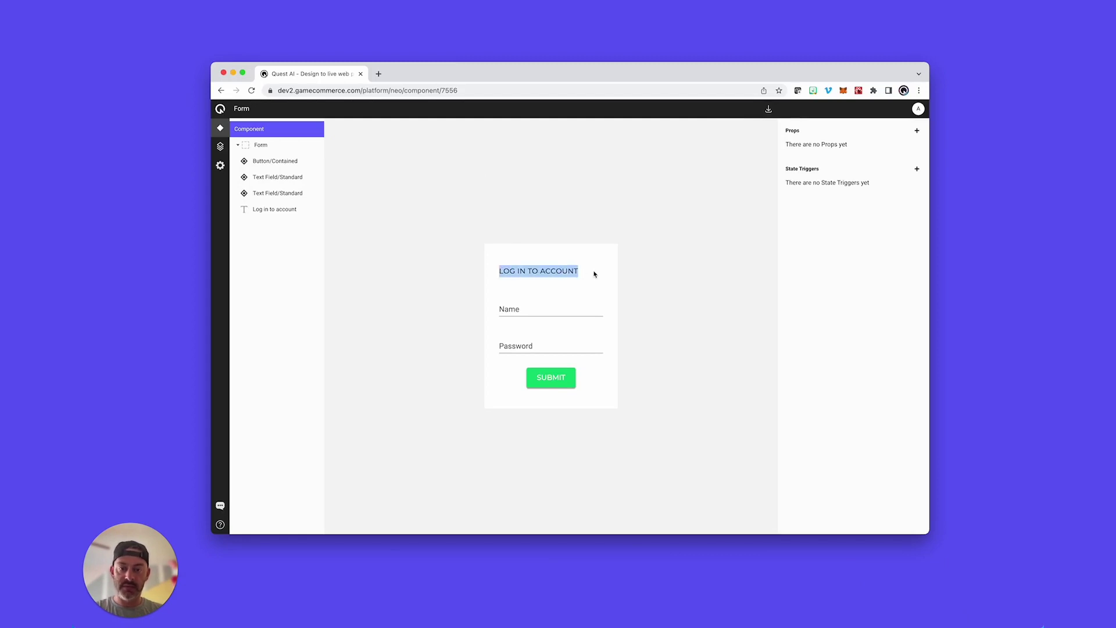
{"action": "left_click", "coordinate": [593, 272]}
{"action": "left_click", "coordinate": [533, 306]}
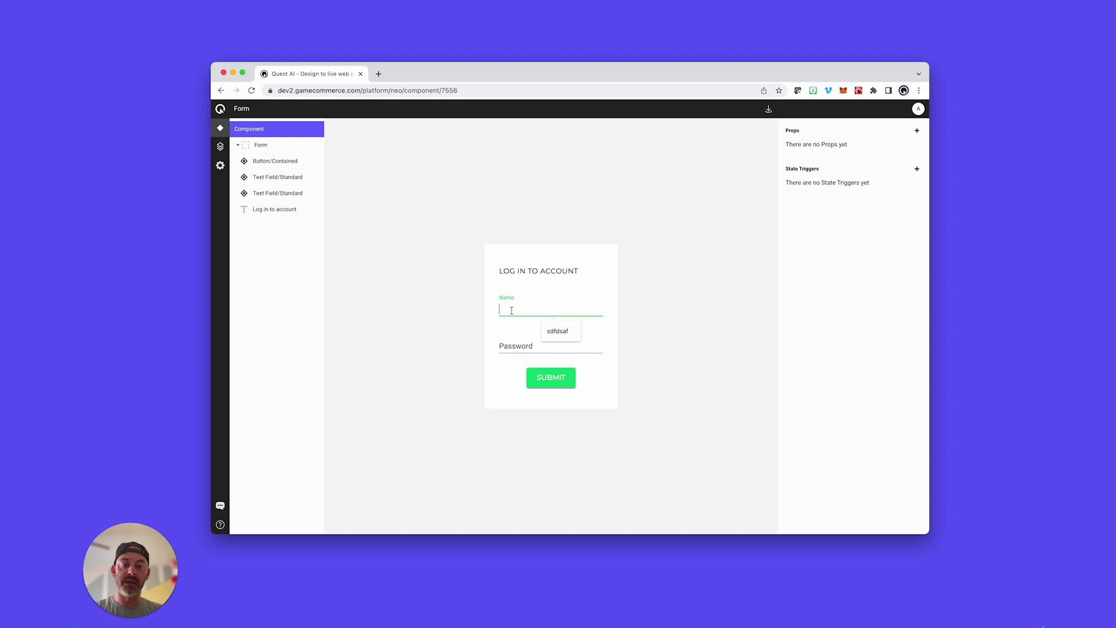
{"action": "left_click", "coordinate": [522, 343]}
{"action": "left_click", "coordinate": [523, 314]}
{"action": "type", "text": "asdfasfd"}
{"action": "key", "text": "Tab"}
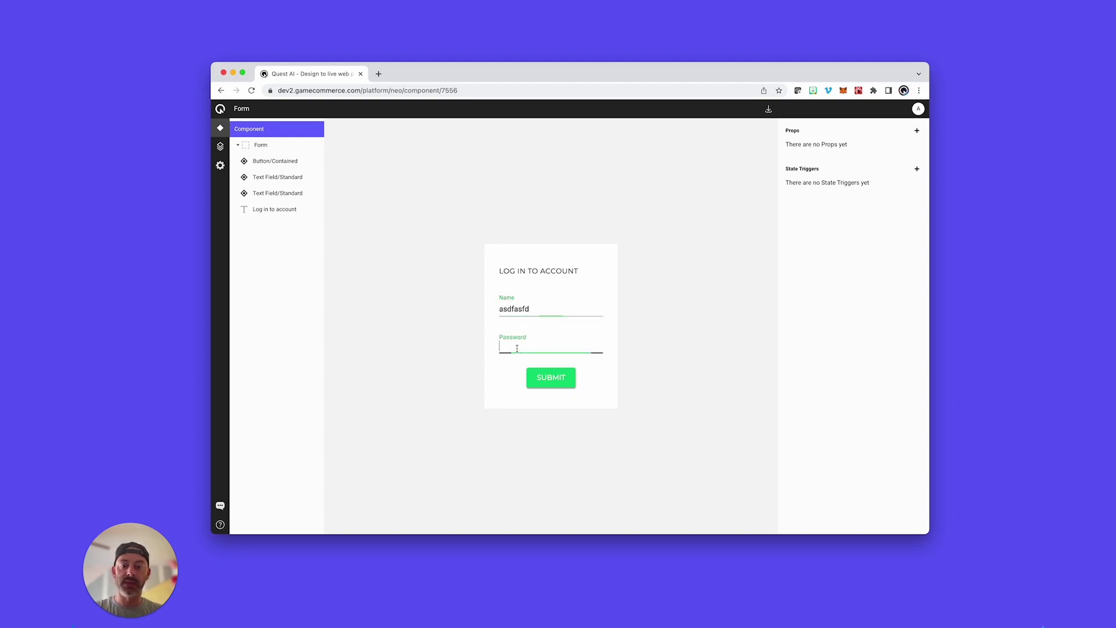
{"action": "type", "text": "sadfasdf"}
{"action": "left_click", "coordinate": [568, 378]}
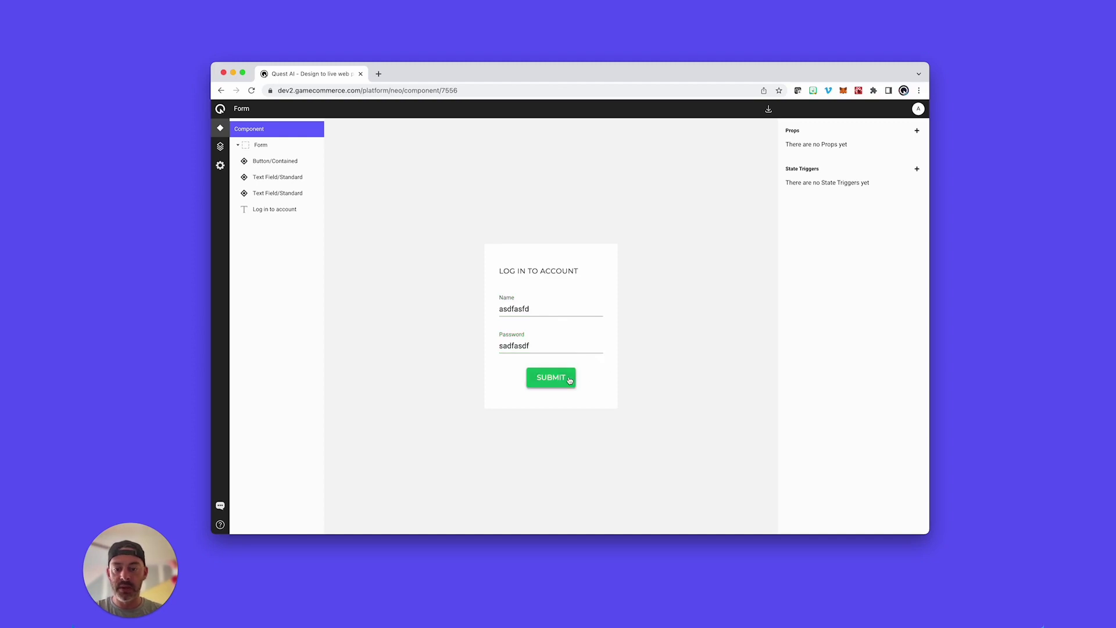